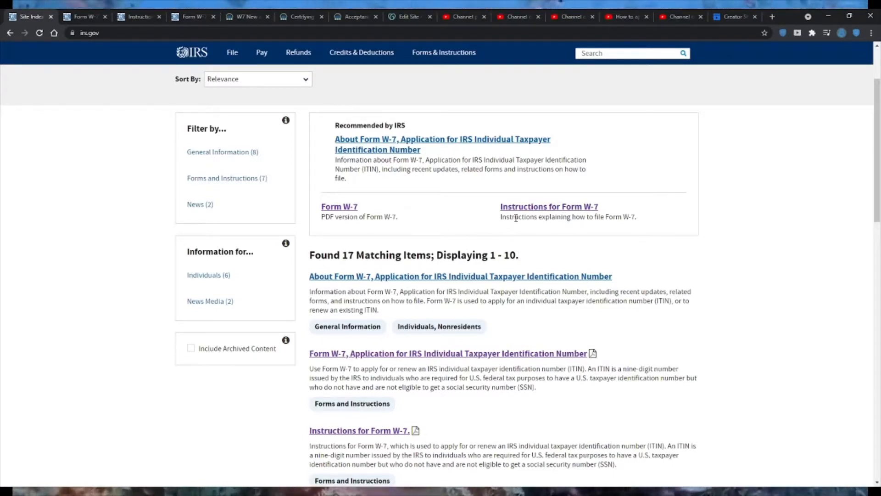
- Bring up the Form W-7 PDF at 175% zoom and examine the reasons for submitting it, including claiming an exception under reason f
{"action": "left_click", "coordinate": [82, 17]}
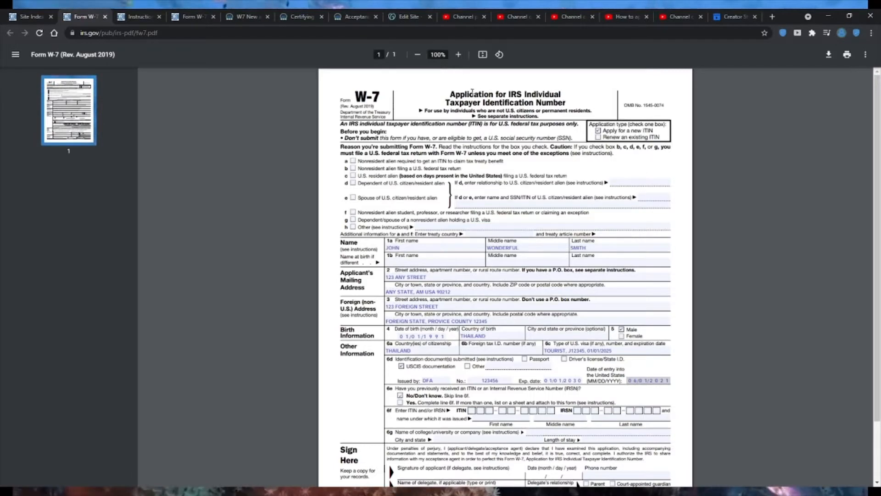
{"action": "left_click", "coordinate": [459, 54]}
{"action": "left_click", "coordinate": [459, 55]}
{"action": "left_click", "coordinate": [458, 54]}
{"action": "left_click", "coordinate": [459, 55]}
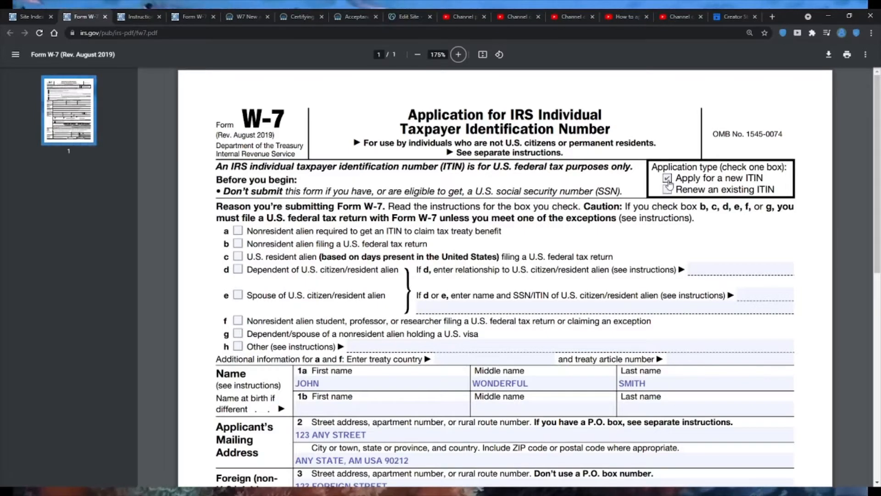
{"action": "left_click_drag", "start_coordinate": [254, 207], "coordinate": [373, 224]}
{"action": "left_click", "coordinate": [294, 233]}
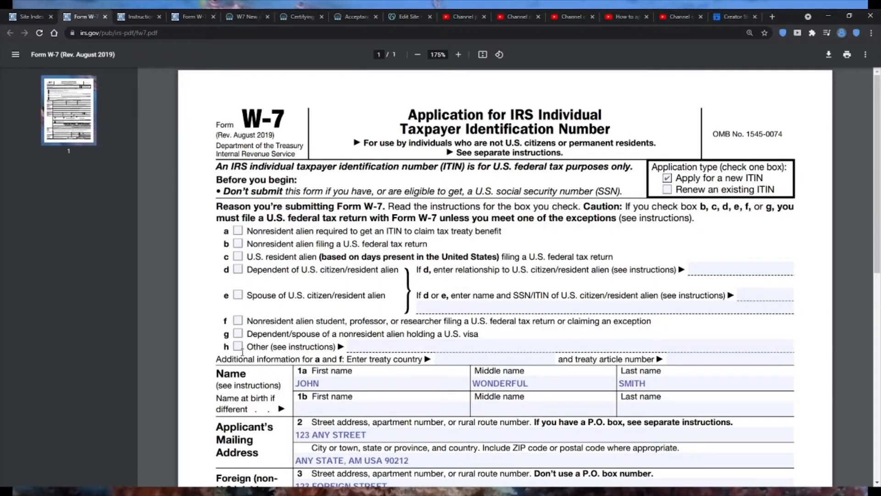
{"action": "scroll", "coordinate": [522, 282], "scroll_direction": "down", "scroll_amount": 1}
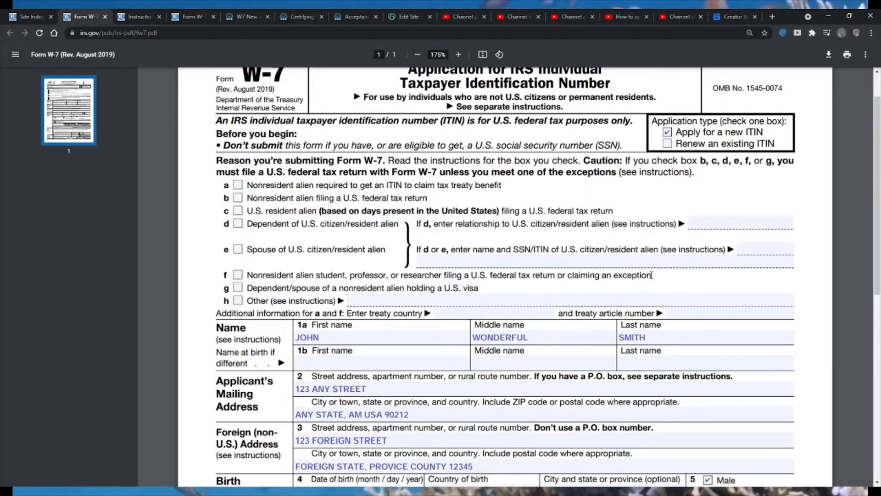
{"action": "left_click_drag", "start_coordinate": [650, 275], "coordinate": [568, 276]}
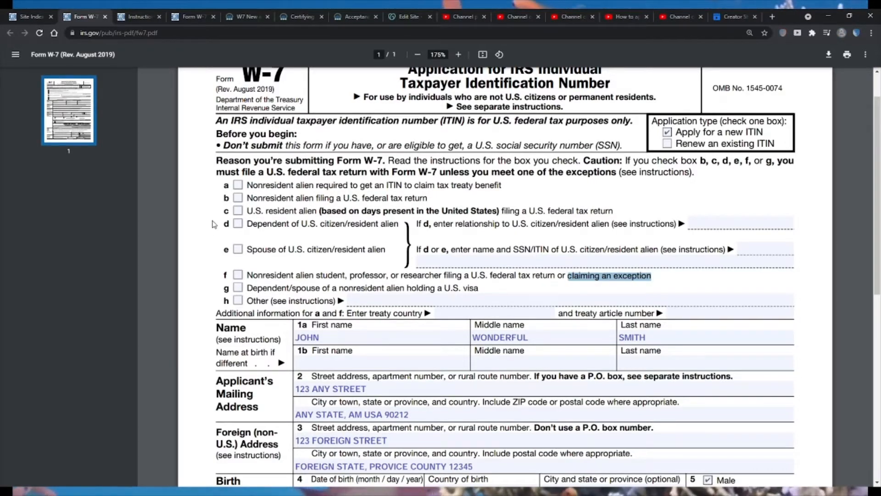
{"action": "left_click", "coordinate": [238, 185]}
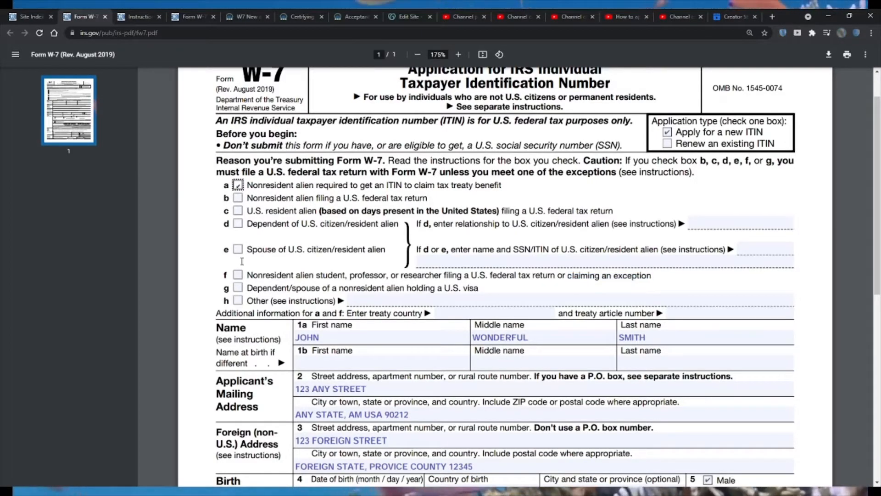
{"action": "left_click", "coordinate": [239, 275]}
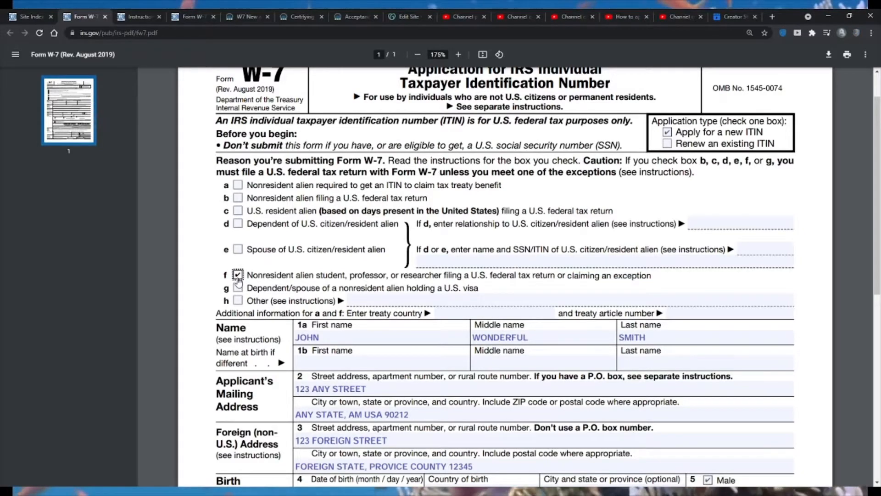
{"action": "left_click", "coordinate": [239, 186]}
{"action": "left_click", "coordinate": [238, 186]}
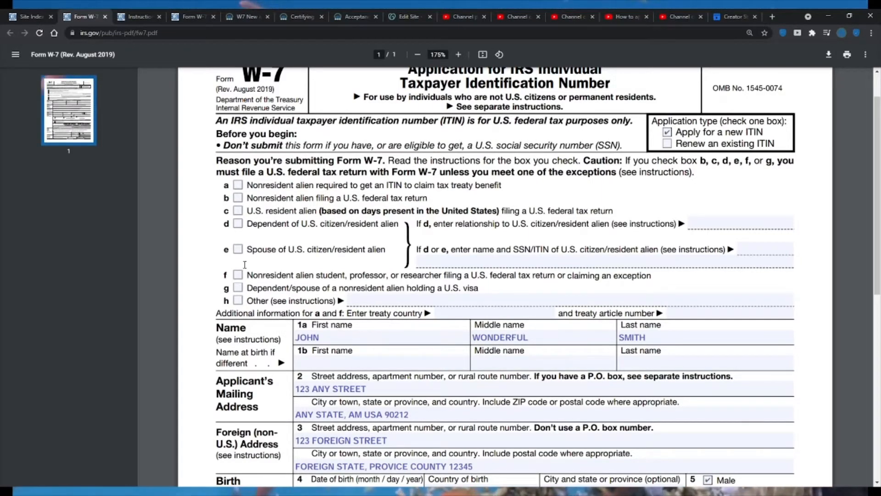
{"action": "left_click", "coordinate": [238, 198]}
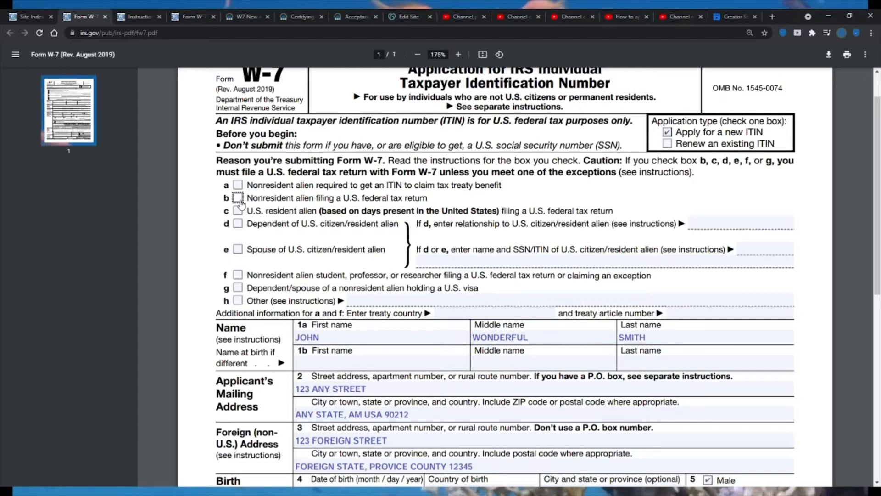
{"action": "left_click_drag", "start_coordinate": [427, 198], "coordinate": [366, 200]}
{"action": "left_click", "coordinate": [366, 200]}
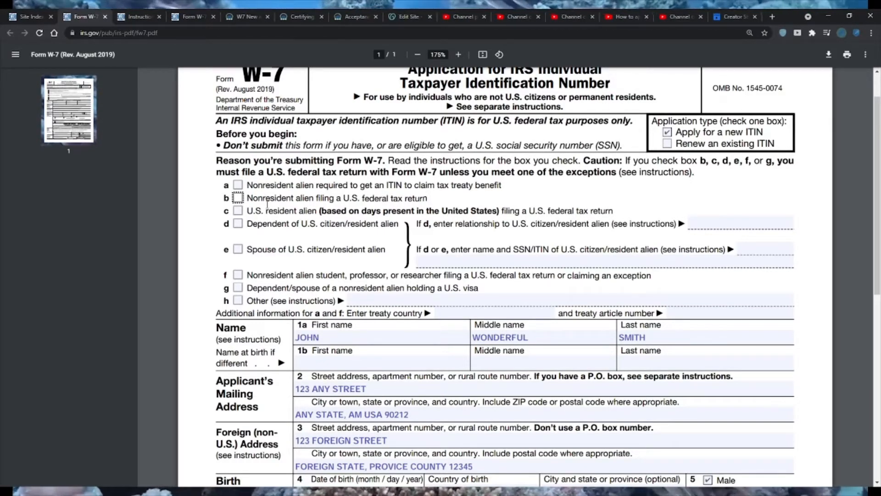
{"action": "left_click", "coordinate": [238, 224]}
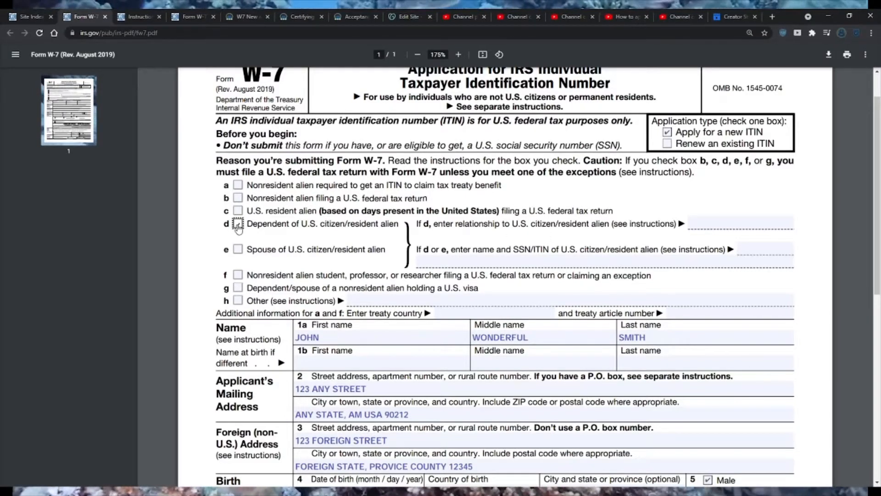
{"action": "left_click", "coordinate": [468, 261]}
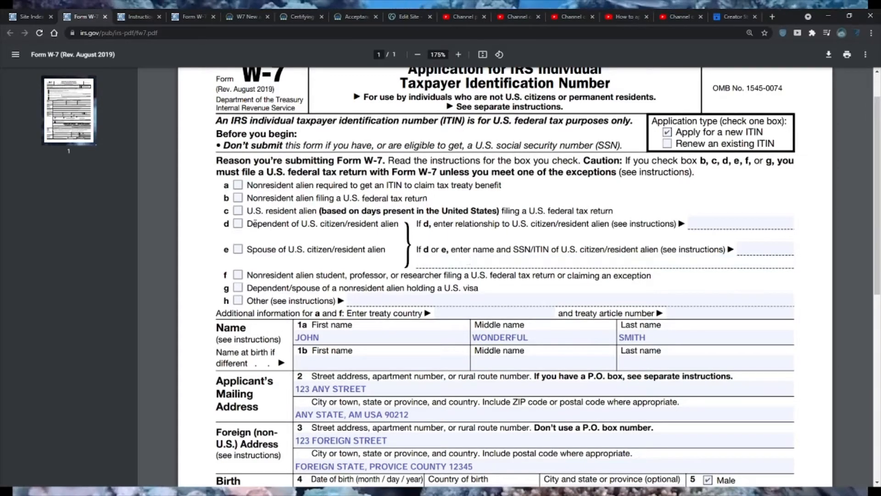
{"action": "left_click", "coordinate": [239, 228]}
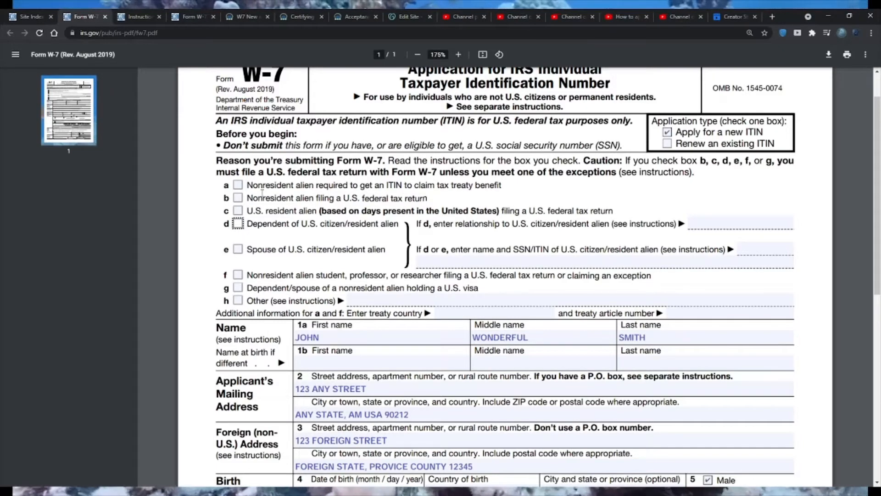
{"action": "left_click", "coordinate": [239, 199]}
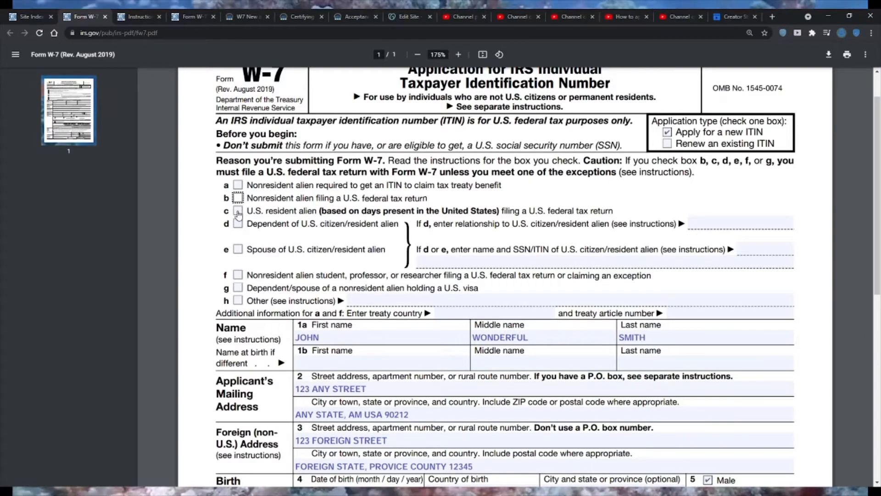
{"action": "left_click", "coordinate": [239, 212]}
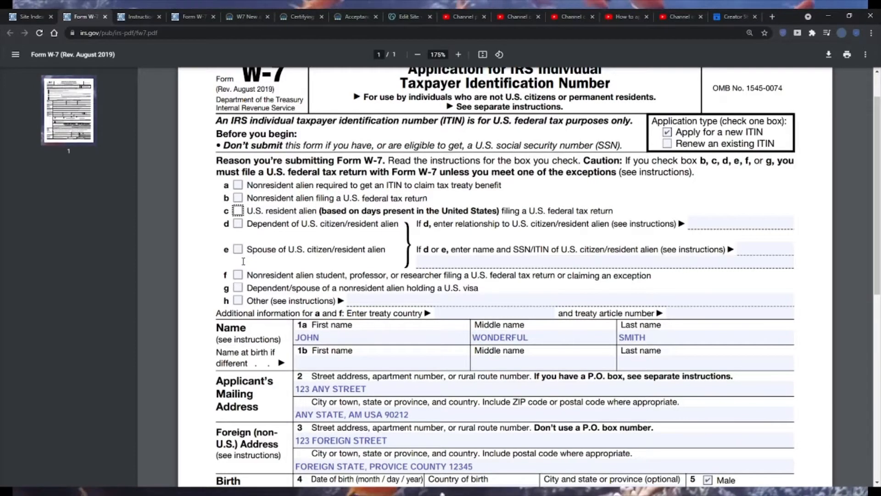
{"action": "left_click", "coordinate": [238, 290]}
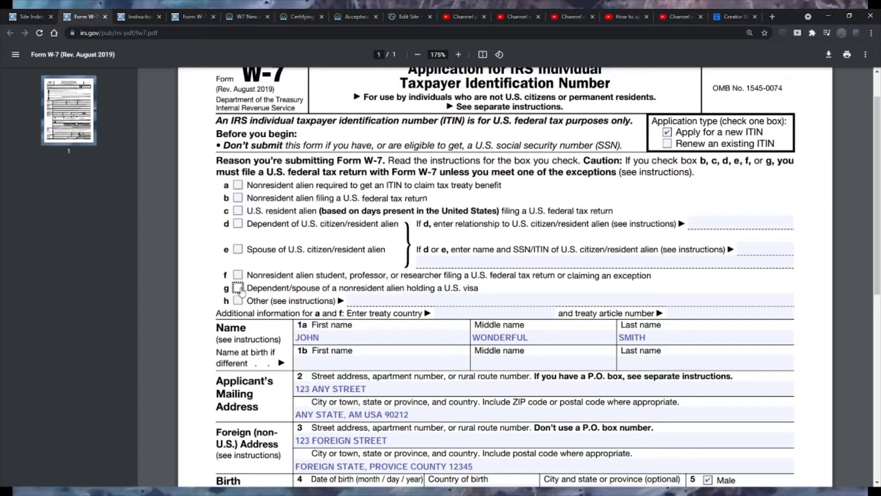
{"action": "left_click", "coordinate": [237, 201]}
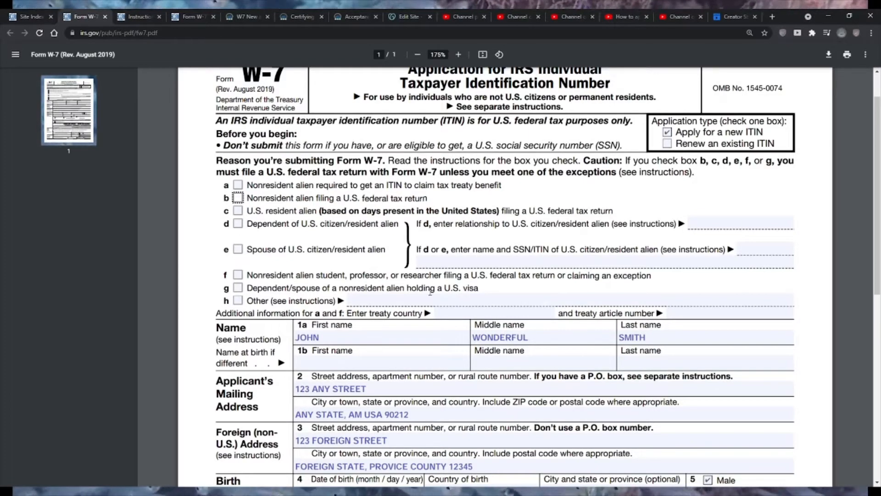
- Examine the applicant's first and middle name entries on line 1a of the Name section
{"action": "scroll", "coordinate": [776, 371], "scroll_direction": "down", "scroll_amount": 5}
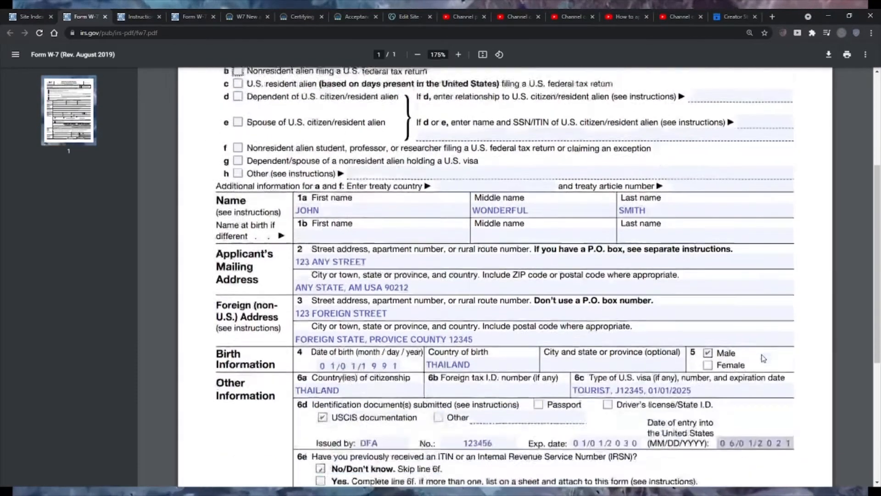
{"action": "scroll", "coordinate": [763, 359], "scroll_direction": "up", "scroll_amount": 1}
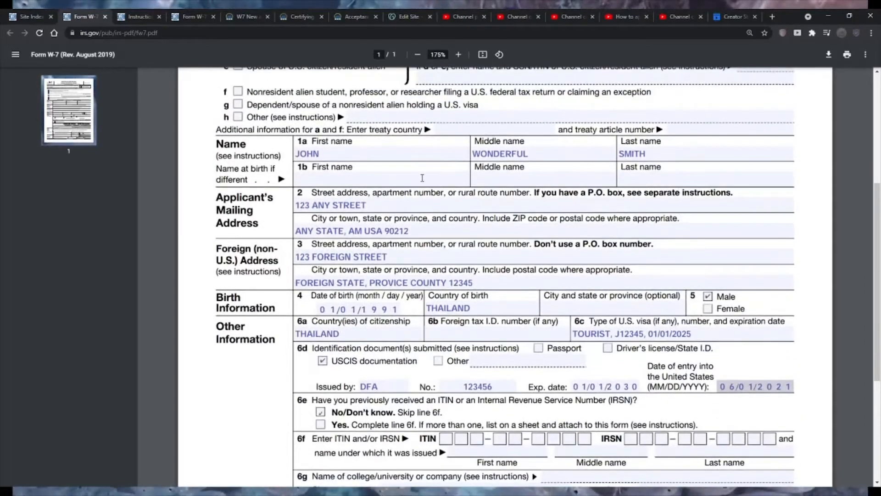
{"action": "left_click", "coordinate": [393, 156]}
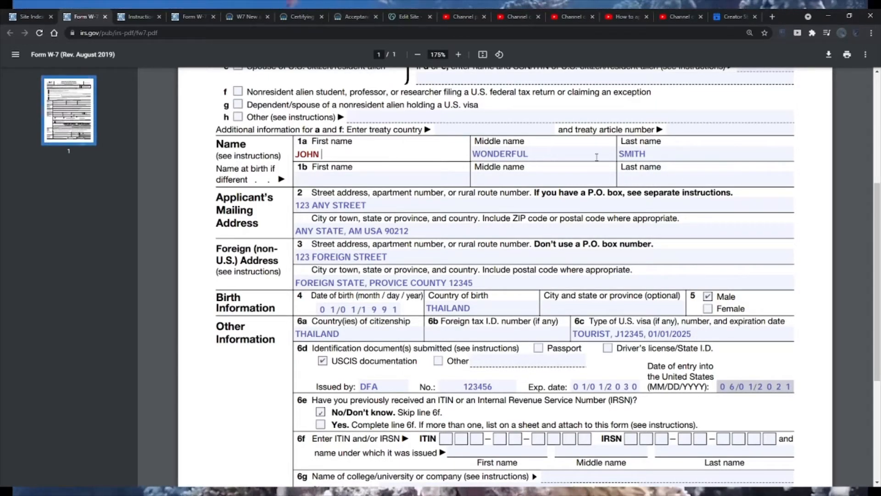
{"action": "left_click", "coordinate": [562, 154]}
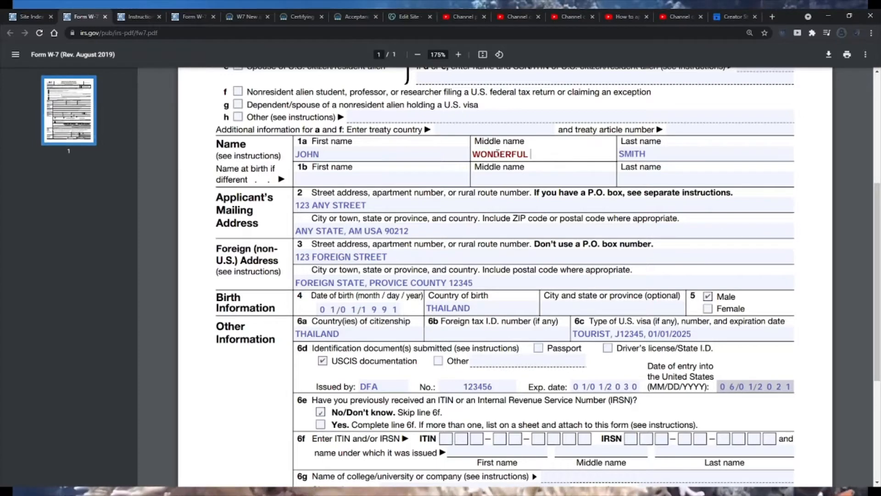
{"action": "left_click_drag", "start_coordinate": [482, 154], "coordinate": [533, 154]}
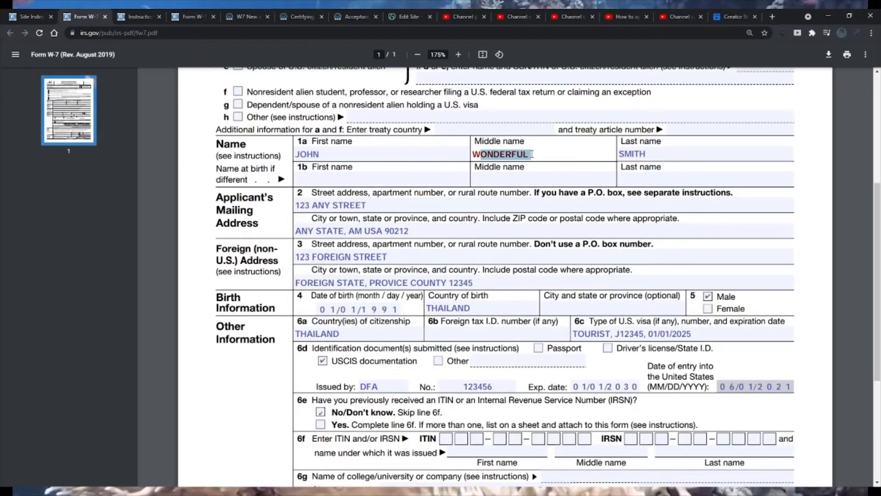
{"action": "left_click", "coordinate": [529, 153]}
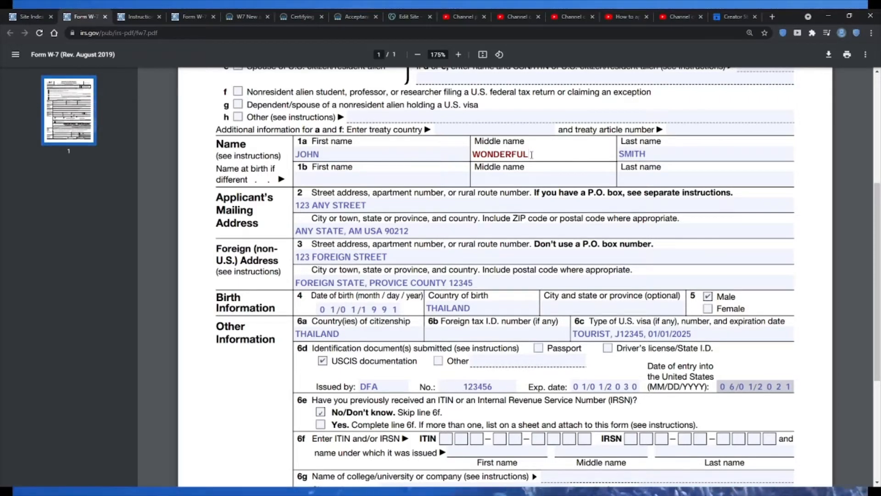
- Enter the applicant's first name at birth in capital letters on line 1b of the Name section
{"action": "left_click", "coordinate": [334, 180]}
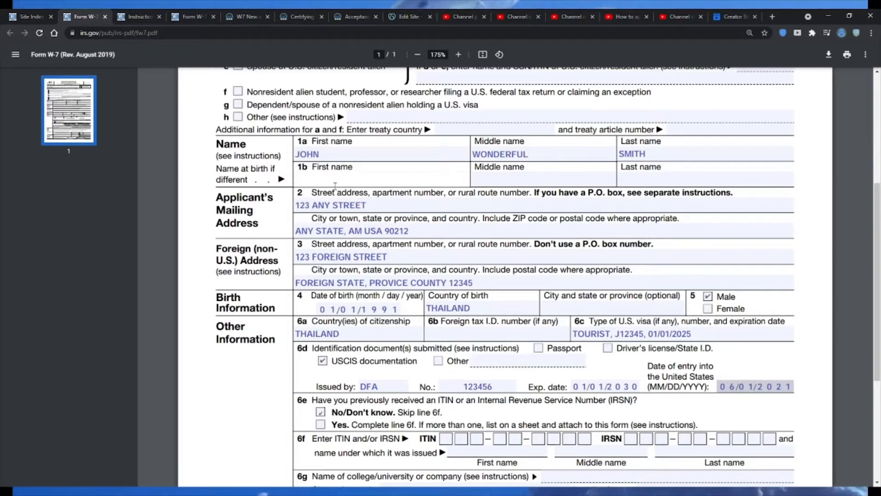
{"action": "type", "text": "joh"}
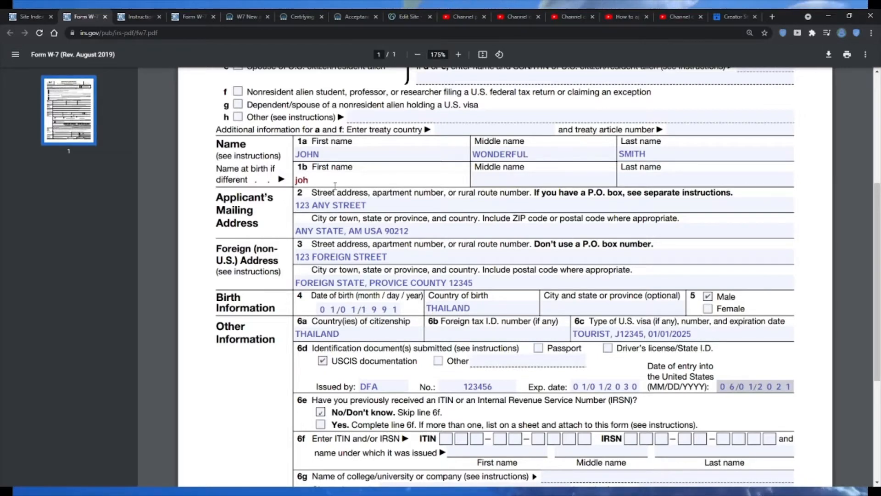
{"action": "key", "text": "BackSpace"}
{"action": "key", "text": "BackSpace"}
{"action": "key", "text": "BackSpace"}
{"action": "type", "text": "HO"}
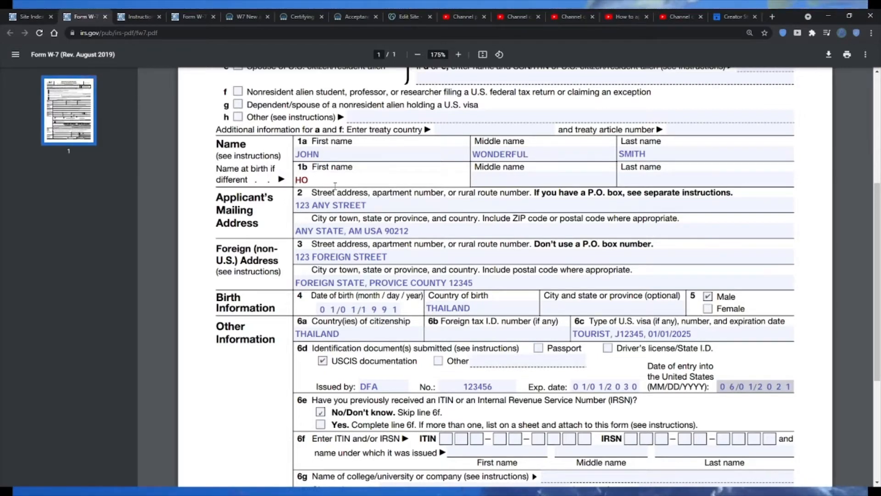
{"action": "key", "text": "BackSpace"}
{"action": "key", "text": "BackSpace"}
{"action": "type", "text": "JOHN"}
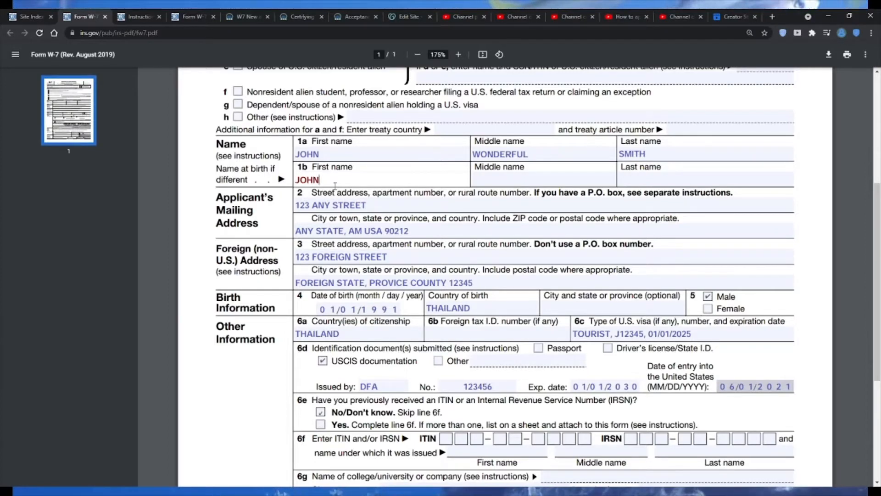
- Enter the applicant's middle and last names at birth in capital letters on line 1b
{"action": "key", "text": "Tab"}
{"action": "type", "text": "WONDERFUL"}
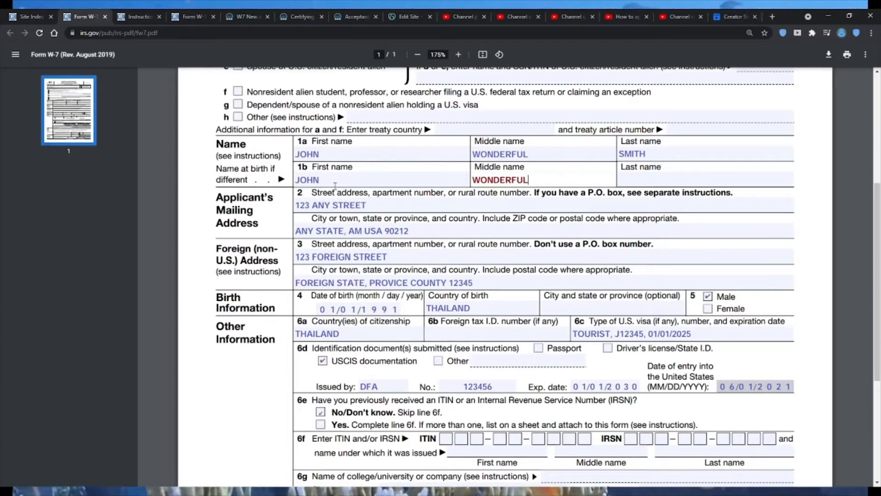
{"action": "key", "text": "BackSpace"}
{"action": "key", "text": "BackSpace"}
{"action": "key", "text": "BackSpace"}
{"action": "key", "text": "BackSpace"}
{"action": "key", "text": "BackSpace"}
{"action": "key", "text": "BackSpace"}
{"action": "key", "text": "BackSpace"}
{"action": "key", "text": "BackSpace"}
{"action": "key", "text": "BackSpace"}
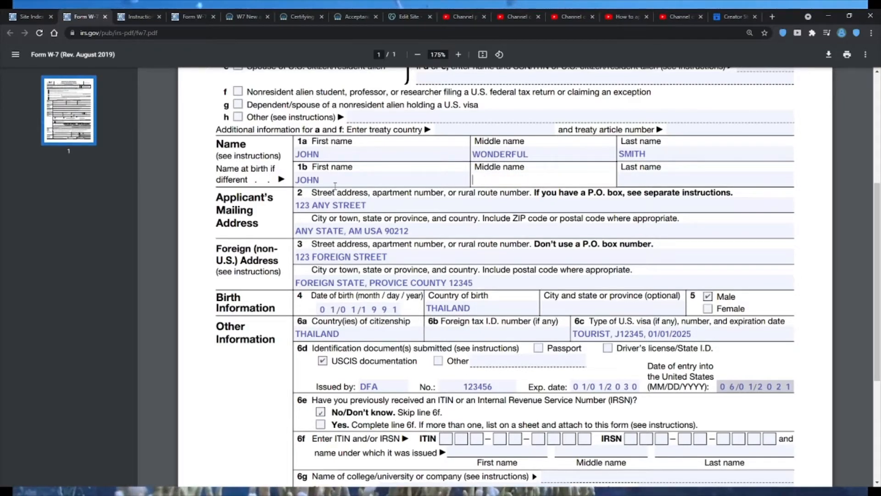
{"action": "type", "text": "SUPERMAN"}
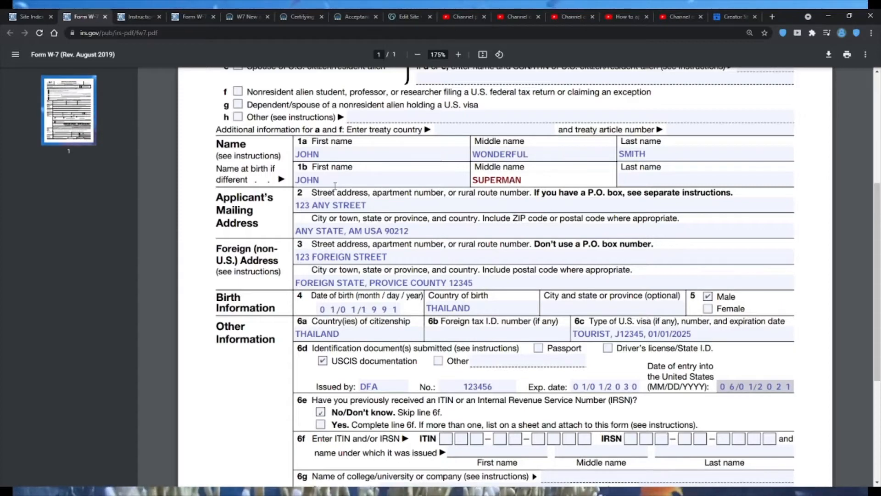
{"action": "key", "text": "Tab"}
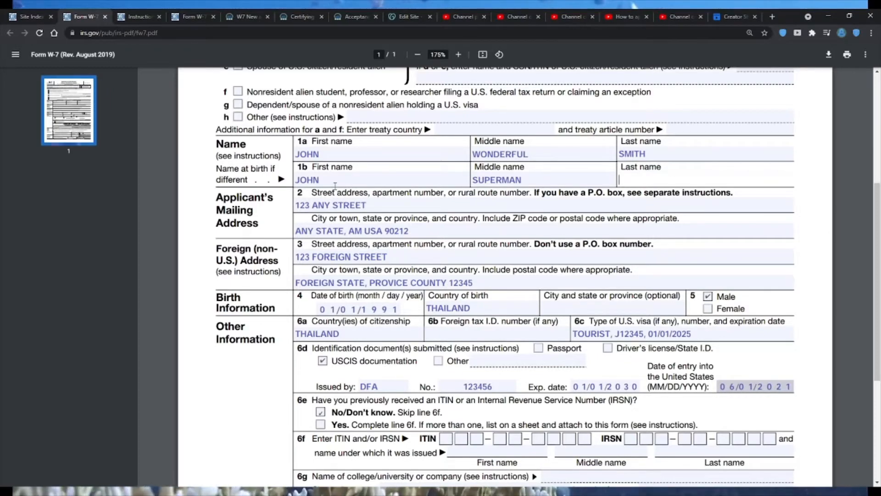
{"action": "type", "text": "AMERICAN"}
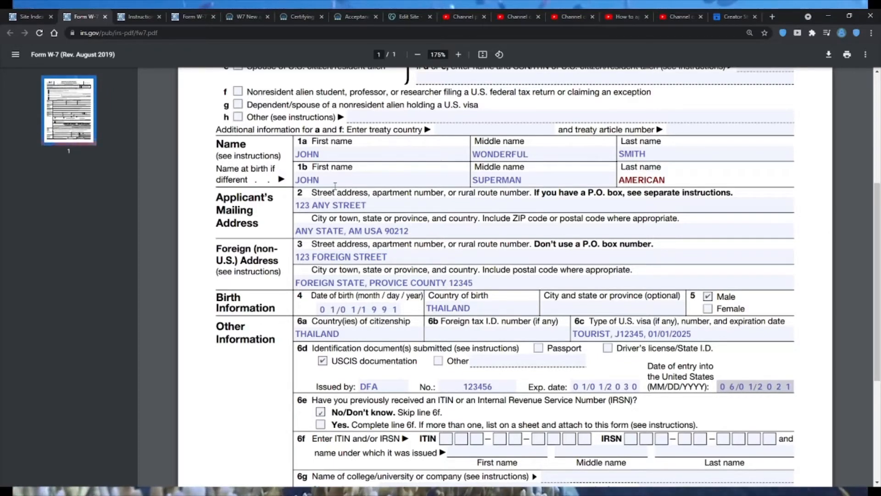
{"action": "left_click", "coordinate": [336, 183]}
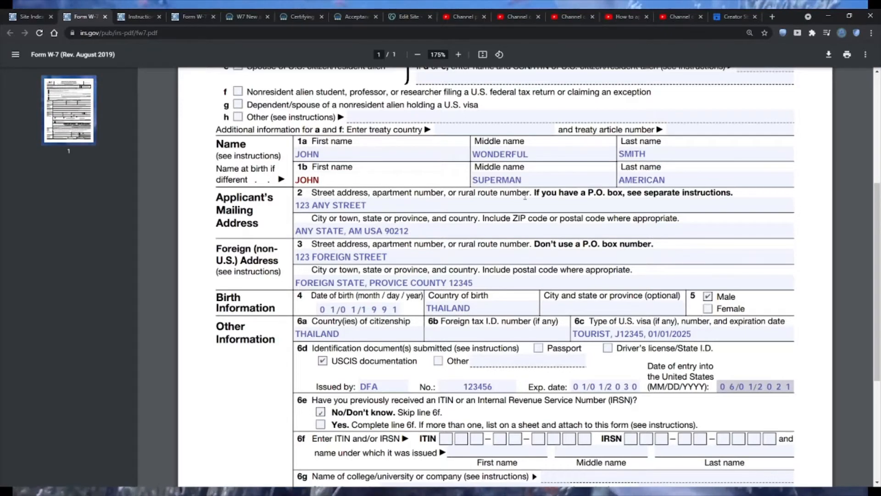
{"action": "left_click", "coordinate": [569, 183]}
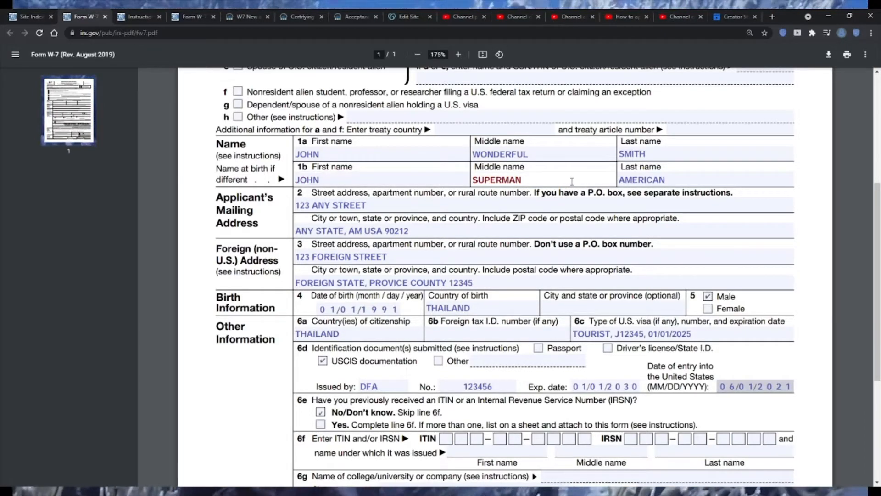
{"action": "left_click", "coordinate": [403, 182]}
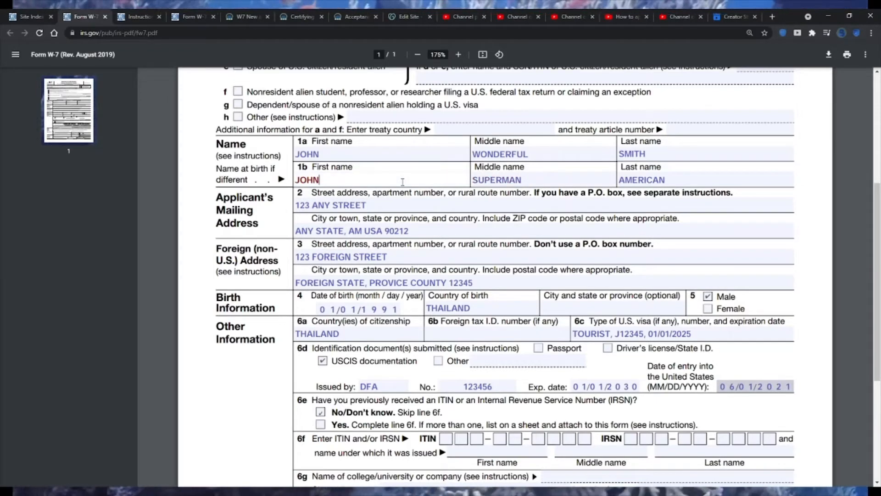
- Clear the applicant's first, middle and last names at birth from line 1b of the Name section
{"action": "left_click", "coordinate": [647, 181]}
{"action": "left_click", "coordinate": [360, 153]}
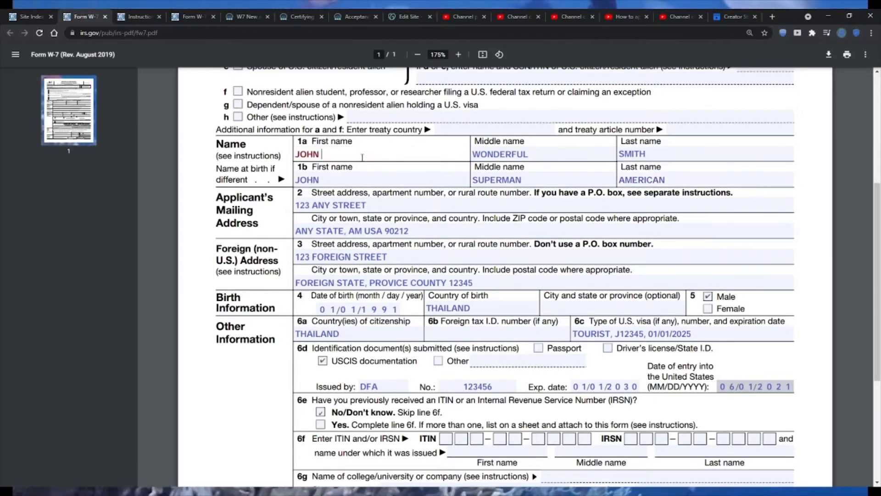
{"action": "left_click", "coordinate": [681, 182]}
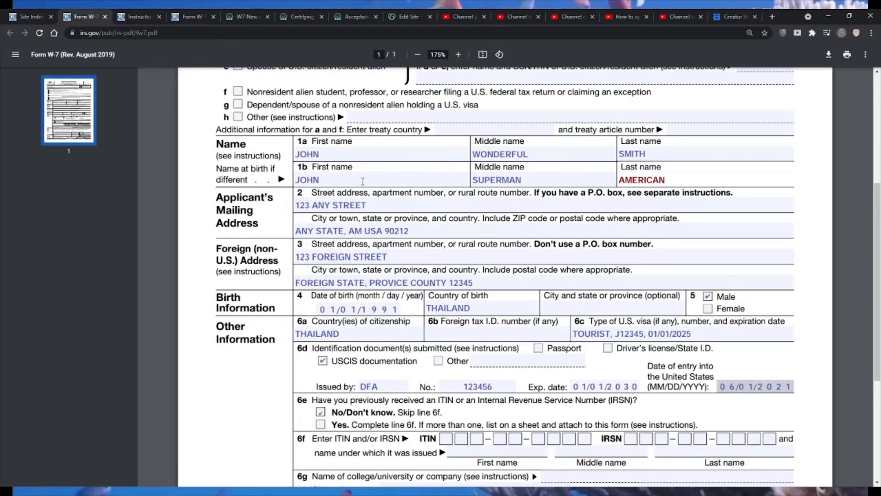
{"action": "left_click", "coordinate": [363, 182]}
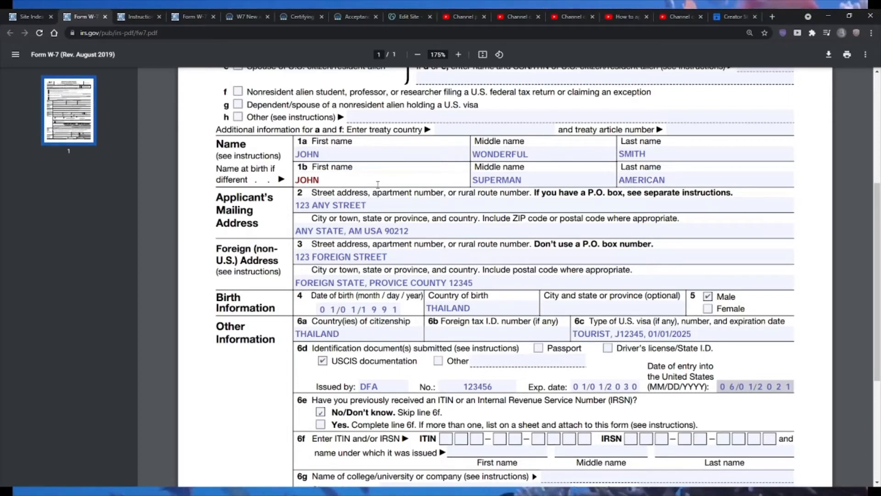
{"action": "key", "text": "BackSpace"}
{"action": "key", "text": "BackSpace"}
{"action": "key", "text": "BackSpace"}
{"action": "key", "text": "BackSpace"}
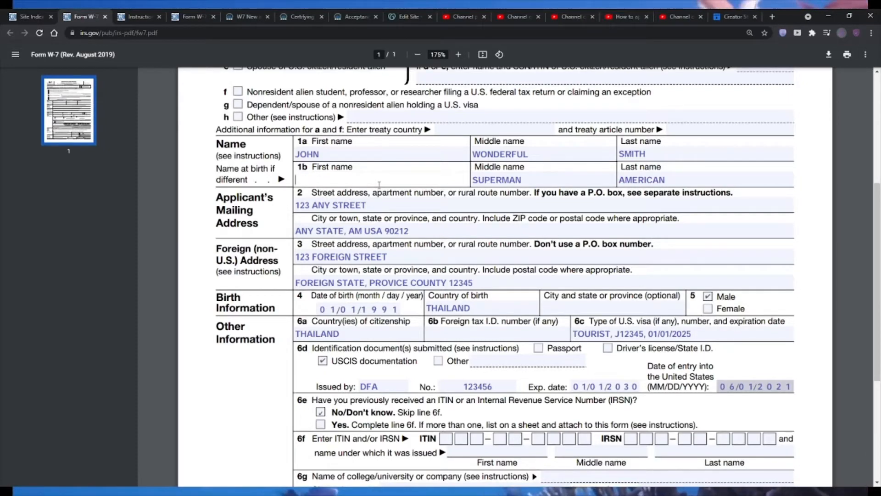
{"action": "key", "text": "Tab"}
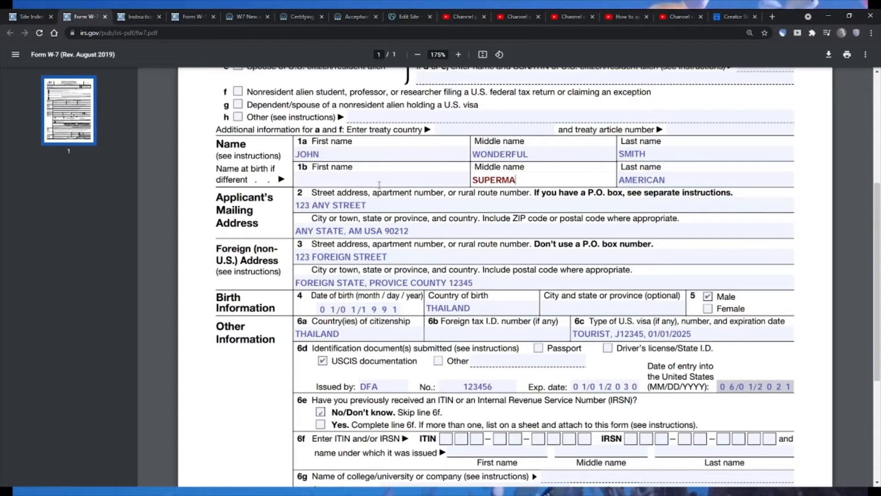
{"action": "key", "text": "Tab"}
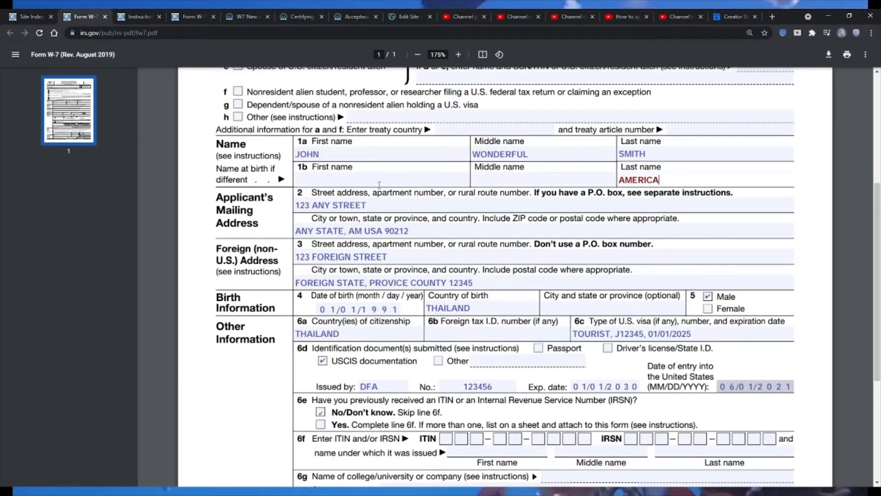
{"action": "key", "text": "BackSpace"}
{"action": "key", "text": "BackSpace"}
{"action": "key", "text": "BackSpace"}
{"action": "key", "text": "BackSpace"}
{"action": "key", "text": "BackSpace"}
{"action": "key", "text": "BackSpace"}
{"action": "key", "text": "BackSpace"}
{"action": "key", "text": "BackSpace"}
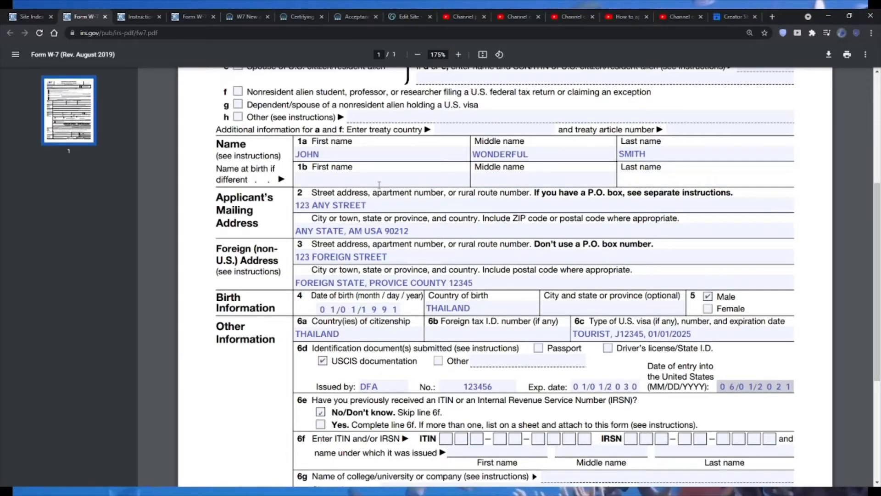
- Examine the applicant's mailing address on line 2, covering the street entry and the city, state, country and ZIP code entry
{"action": "left_click", "coordinate": [447, 206]}
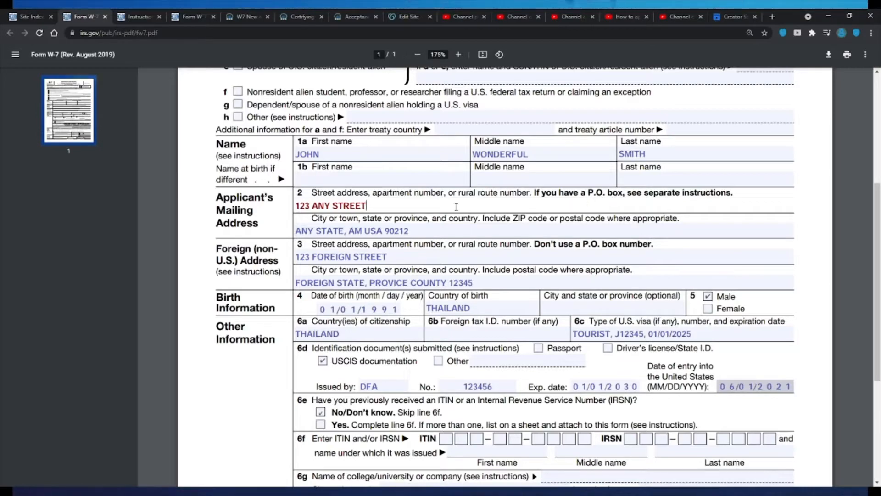
{"action": "key", "text": "shift+Left"}
{"action": "key", "text": "shift+Left"}
{"action": "key", "text": "shift+Left"}
{"action": "key", "text": "shift+Left"}
{"action": "key", "text": "shift+Left"}
{"action": "key", "text": "shift+Left"}
{"action": "key", "text": "shift+Left"}
{"action": "key", "text": "shift+Left"}
{"action": "key", "text": "shift+Left"}
{"action": "key", "text": "shift+Left"}
{"action": "key", "text": "shift+Left"}
{"action": "key", "text": "shift+Left"}
{"action": "key", "text": "shift+Left"}
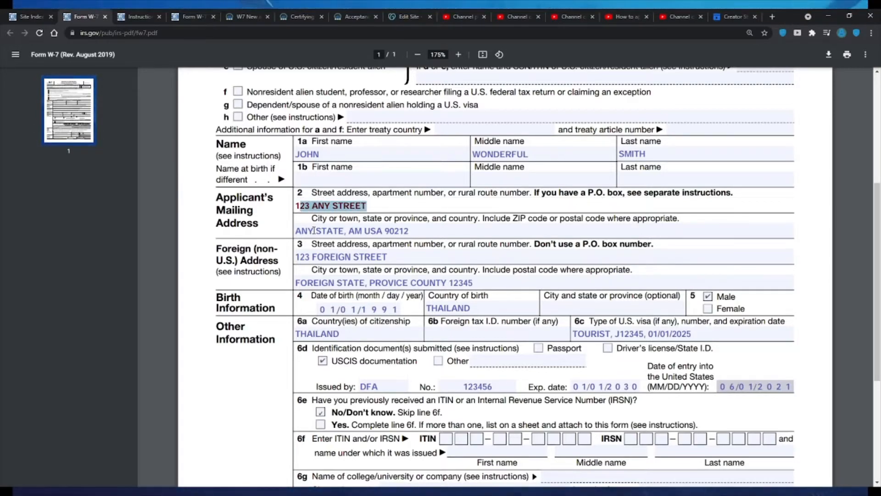
{"action": "left_click", "coordinate": [365, 231]}
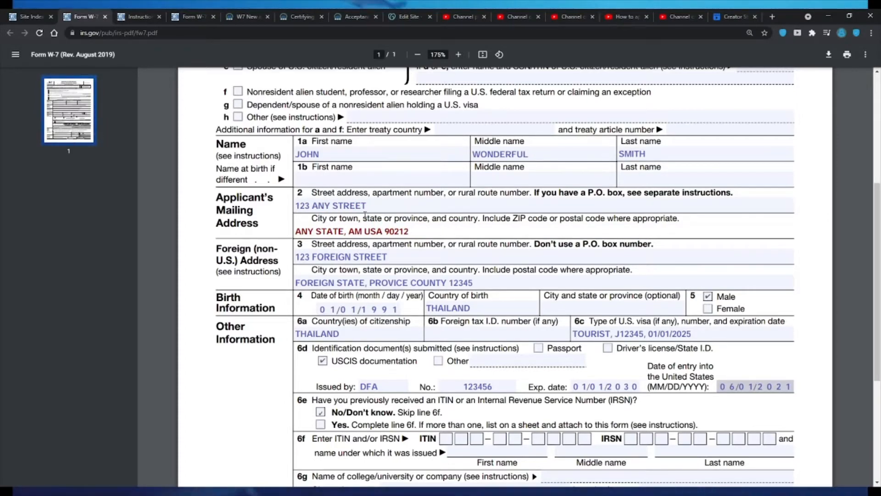
{"action": "left_click_drag", "start_coordinate": [477, 219], "coordinate": [322, 220]}
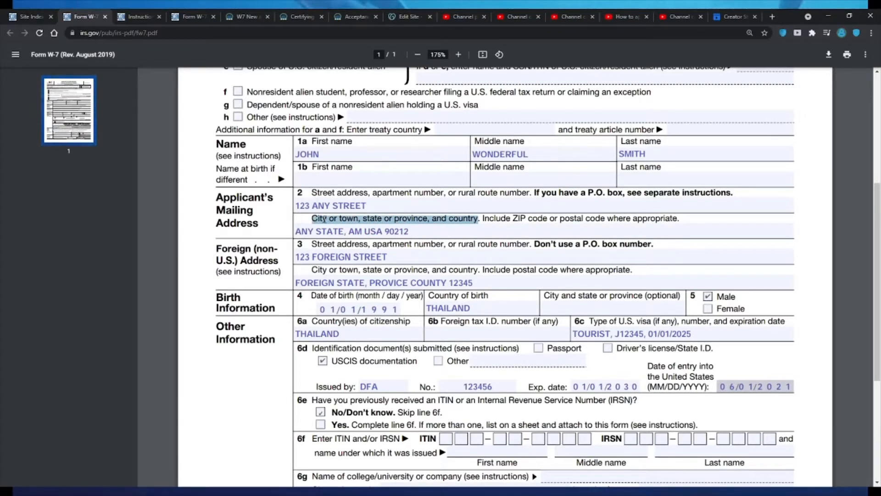
{"action": "left_click", "coordinate": [349, 218]}
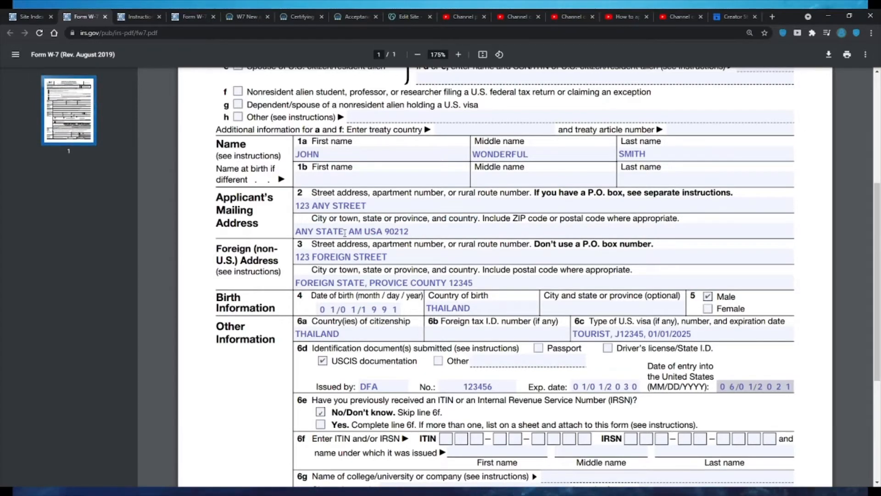
{"action": "left_click", "coordinate": [343, 231]}
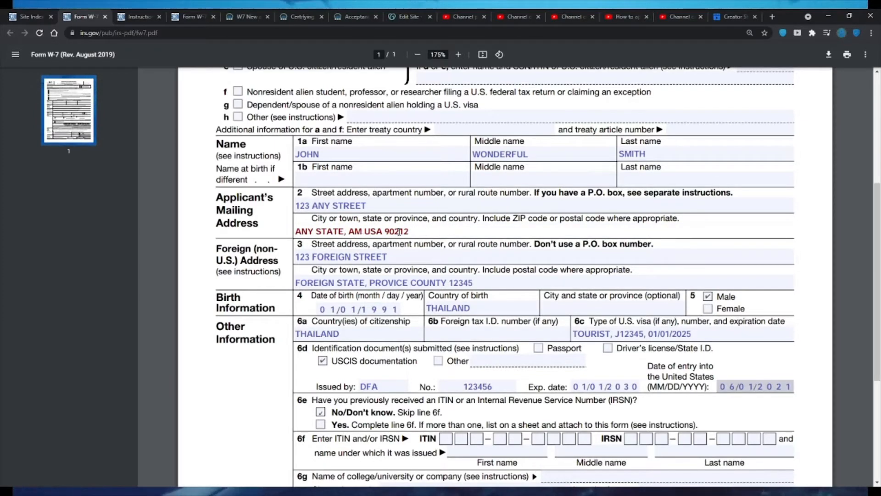
{"action": "left_click", "coordinate": [513, 219]}
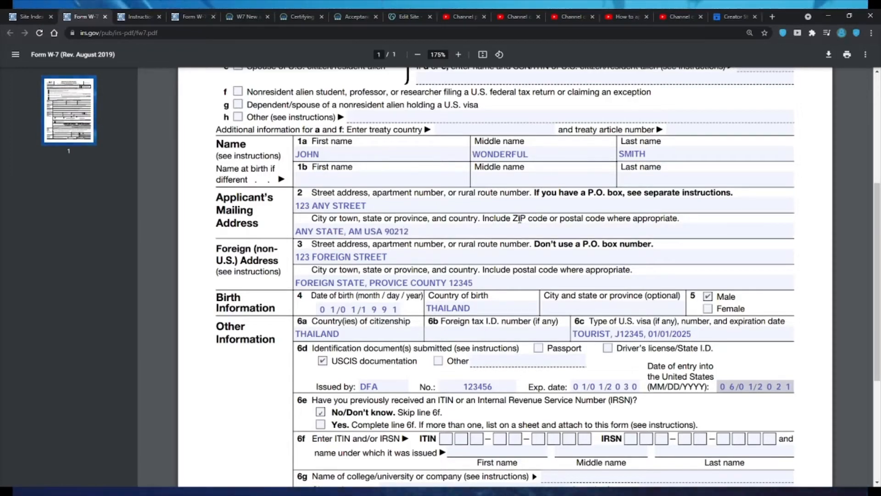
{"action": "left_click_drag", "start_coordinate": [529, 219], "coordinate": [507, 219]}
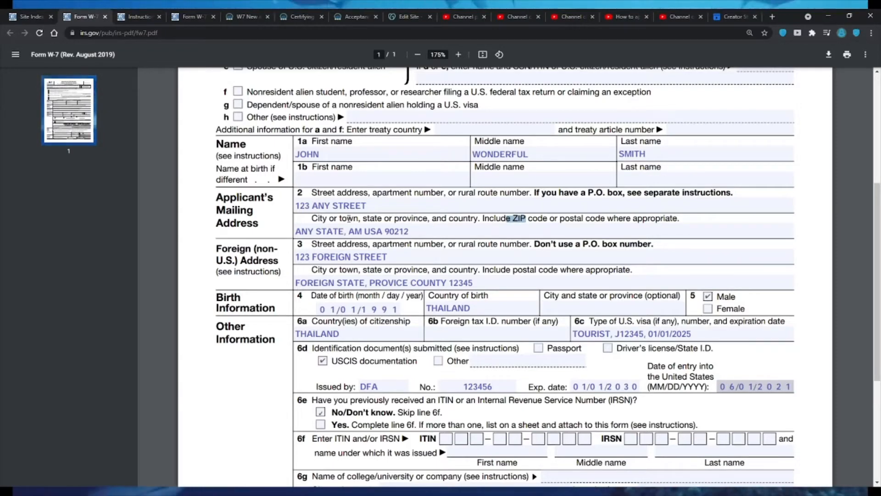
{"action": "left_click", "coordinate": [360, 220]}
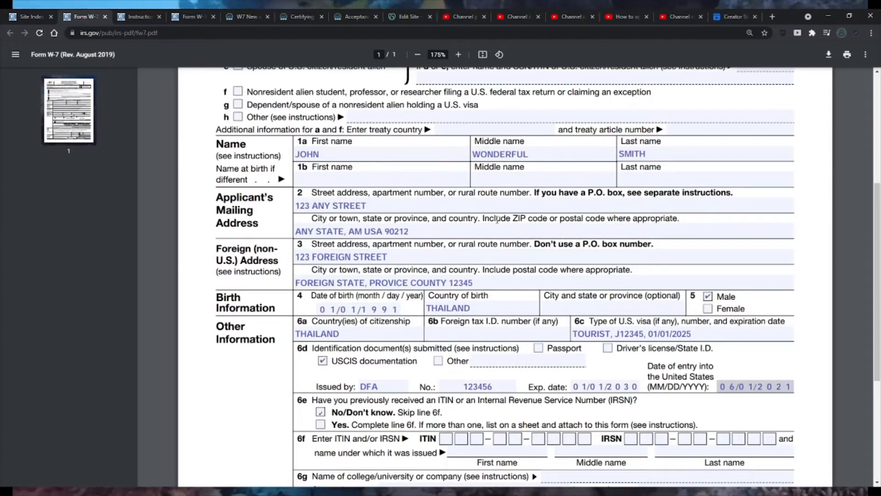
{"action": "left_click", "coordinate": [372, 230]}
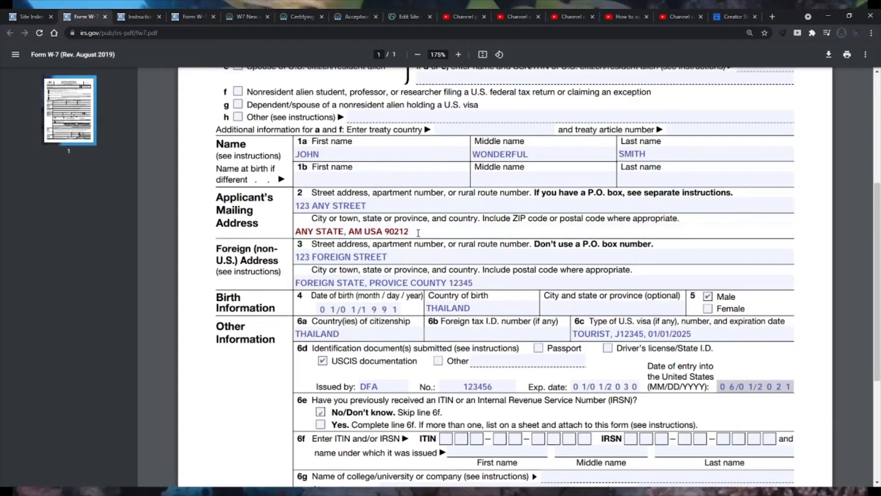
{"action": "left_click_drag", "start_coordinate": [481, 221], "coordinate": [342, 221]}
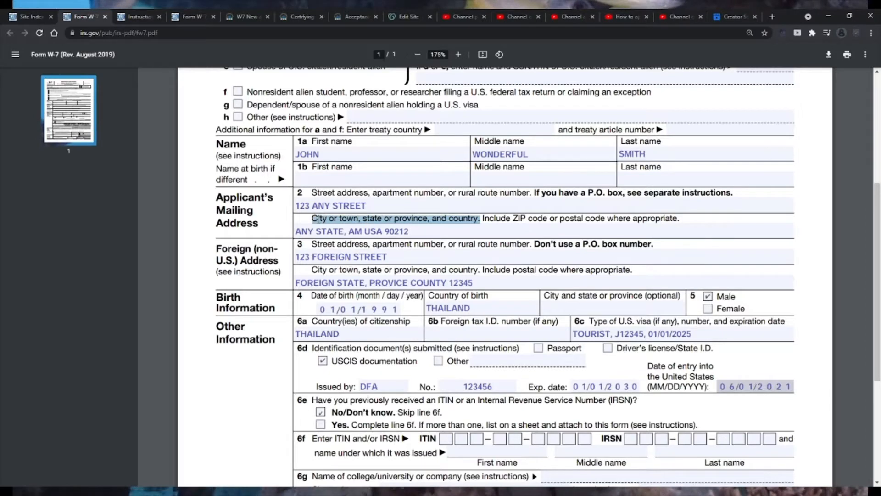
- Examine the foreign address entries on line 3 and compare them with the mailing address on line 2
{"action": "left_click", "coordinate": [333, 255]}
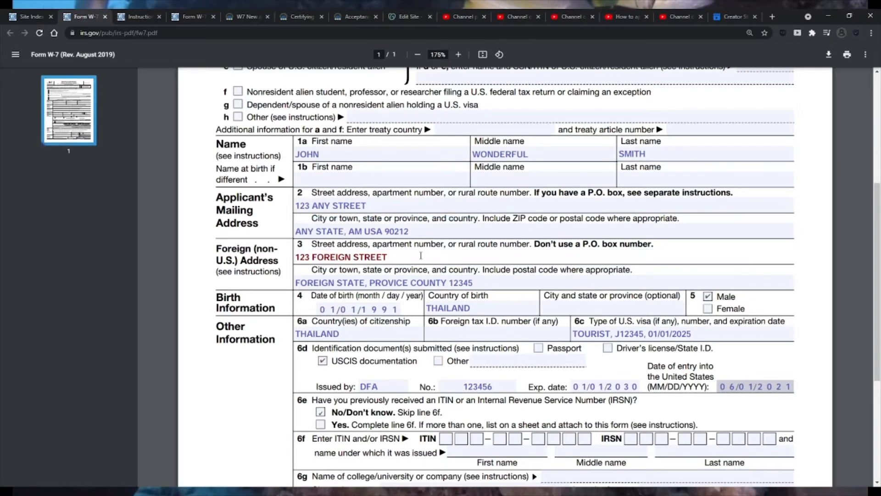
{"action": "scroll", "coordinate": [421, 256], "scroll_direction": "down", "scroll_amount": 2}
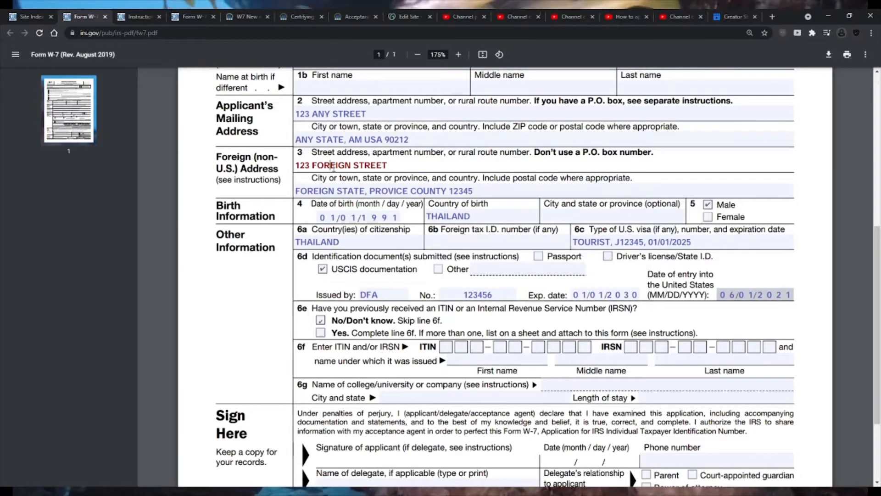
{"action": "scroll", "coordinate": [545, 206], "scroll_direction": "up", "scroll_amount": 1}
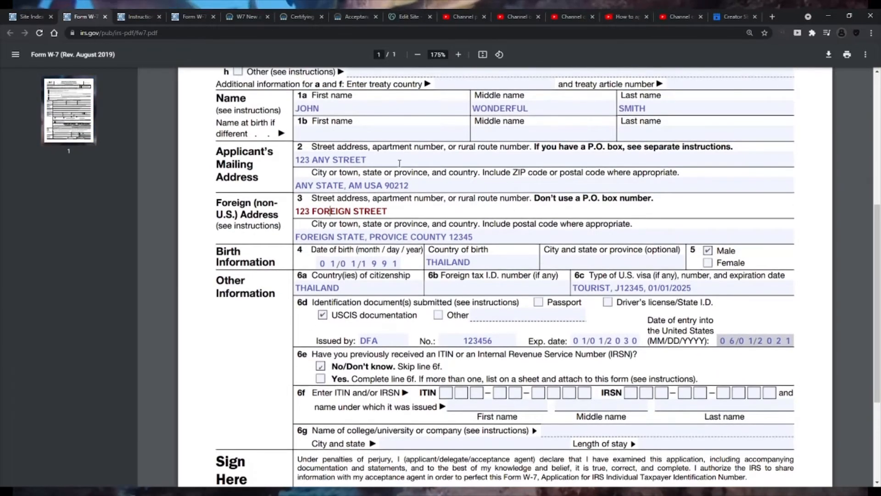
{"action": "left_click", "coordinate": [391, 162]}
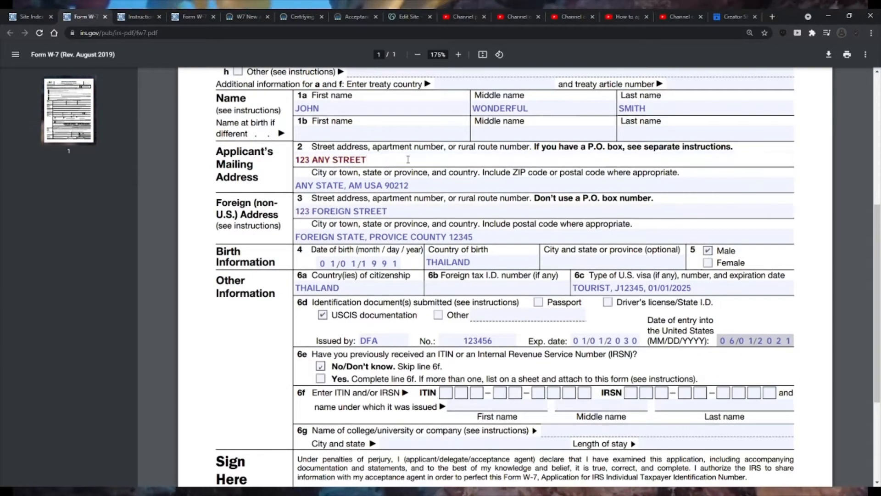
{"action": "left_click", "coordinate": [412, 211]}
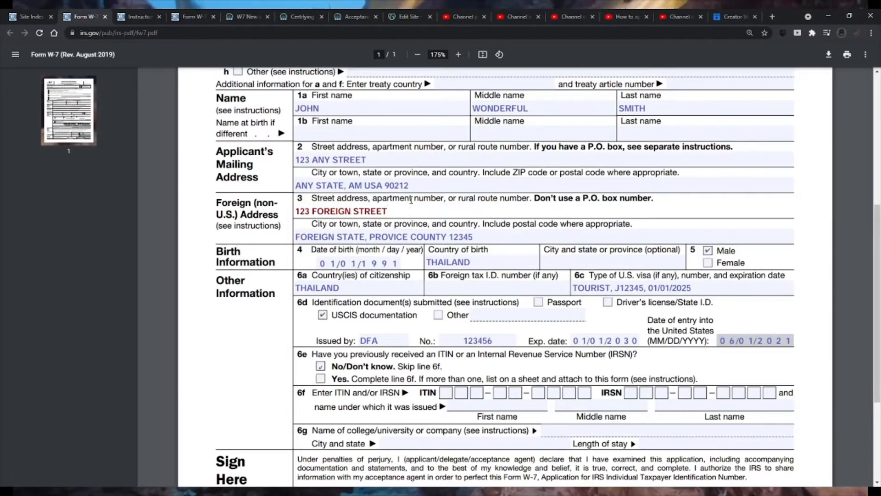
{"action": "left_click", "coordinate": [402, 157]}
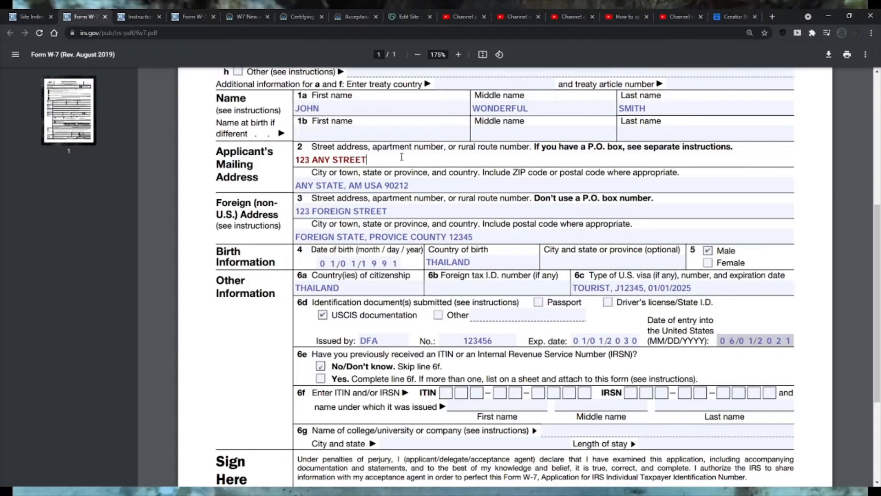
{"action": "left_click", "coordinate": [388, 210]}
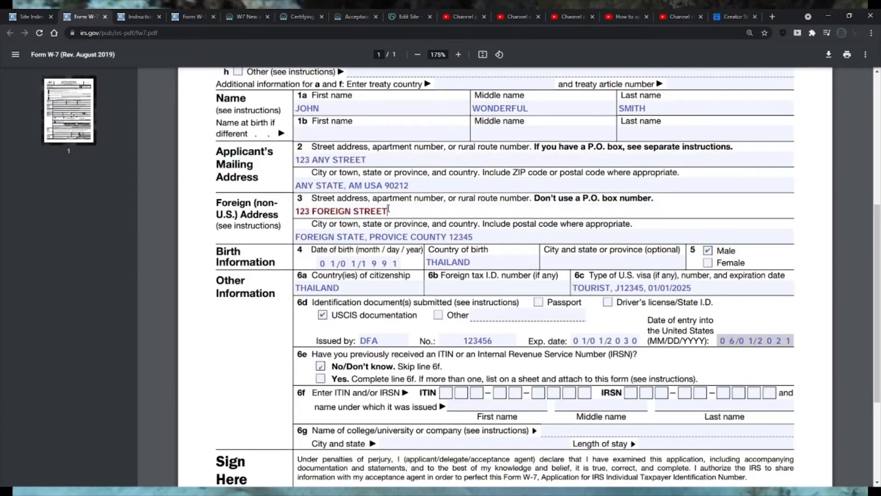
{"action": "left_click_drag", "start_coordinate": [413, 215], "coordinate": [303, 212]}
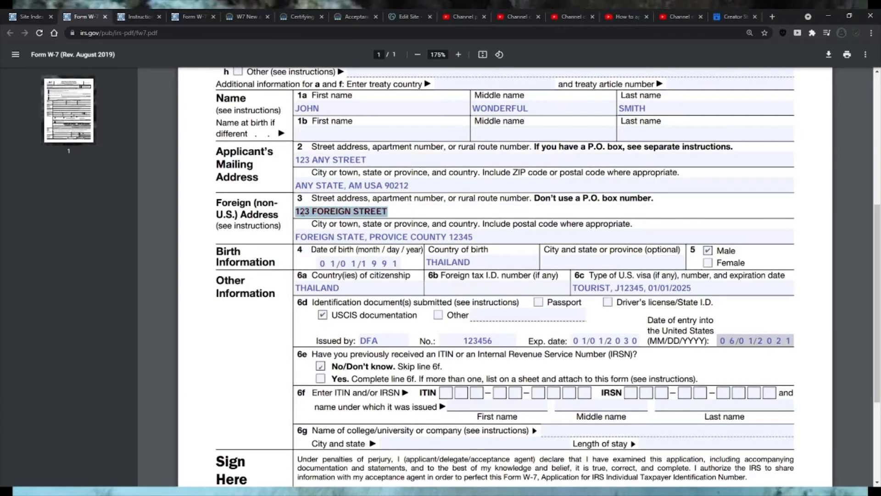
{"action": "left_click", "coordinate": [316, 212]}
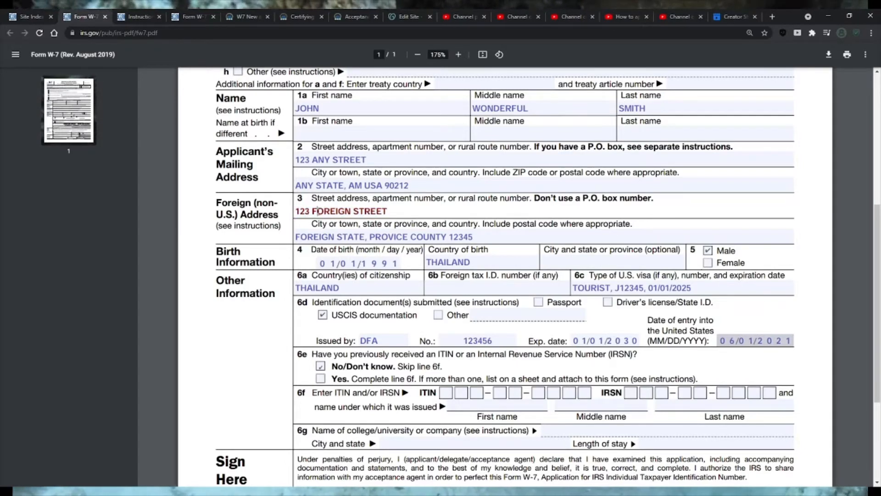
{"action": "left_click", "coordinate": [336, 238]}
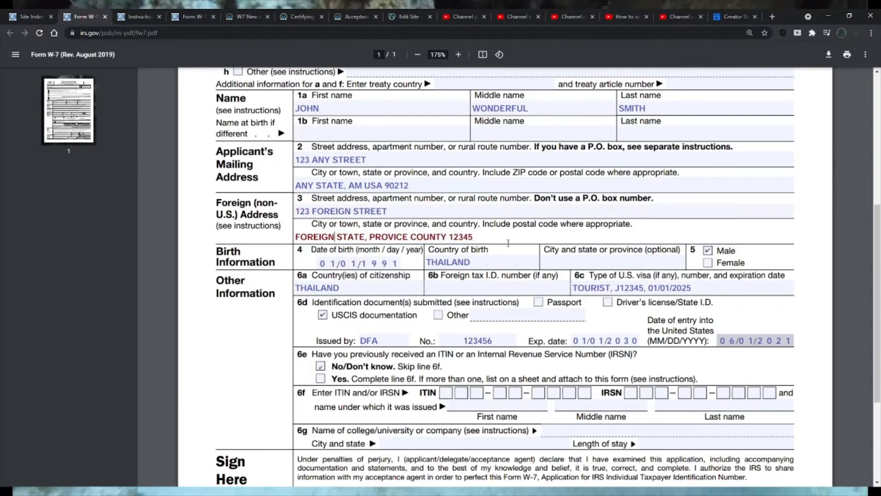
- Examine the line 4 birth information: date of birth, country of birth, and the optional city and state or province
{"action": "left_click", "coordinate": [321, 263]}
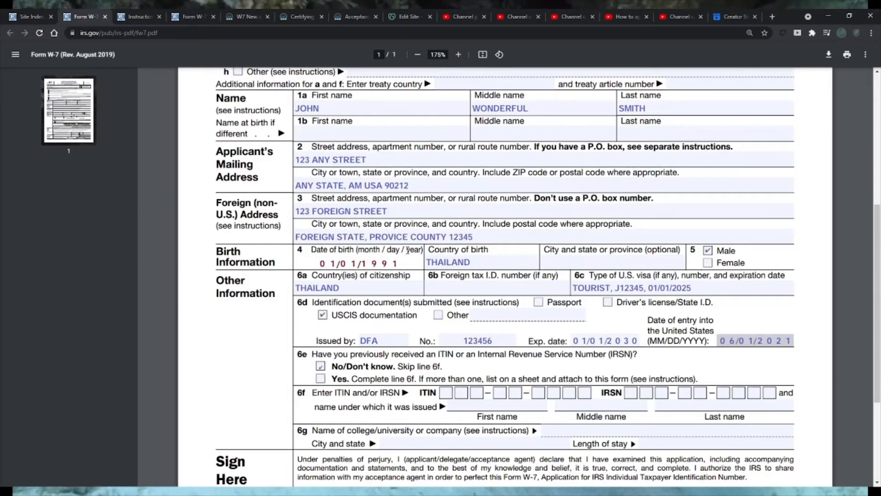
{"action": "left_click", "coordinate": [394, 263]}
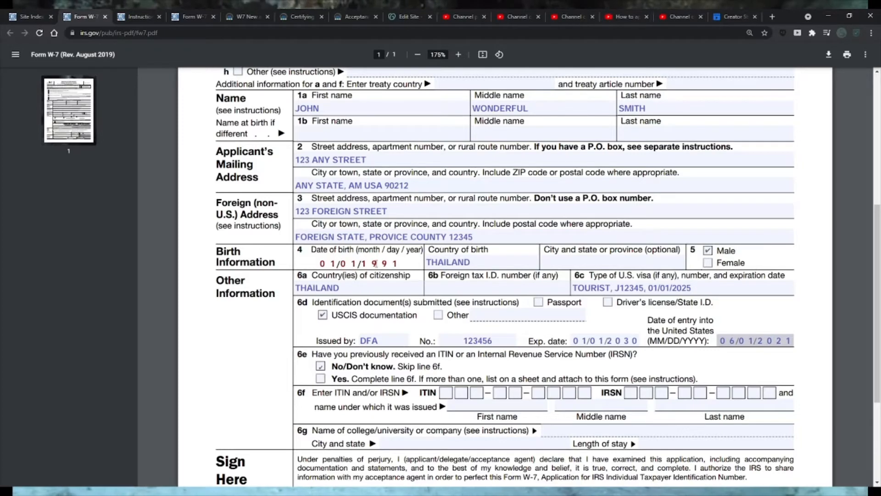
{"action": "left_click", "coordinate": [479, 264]}
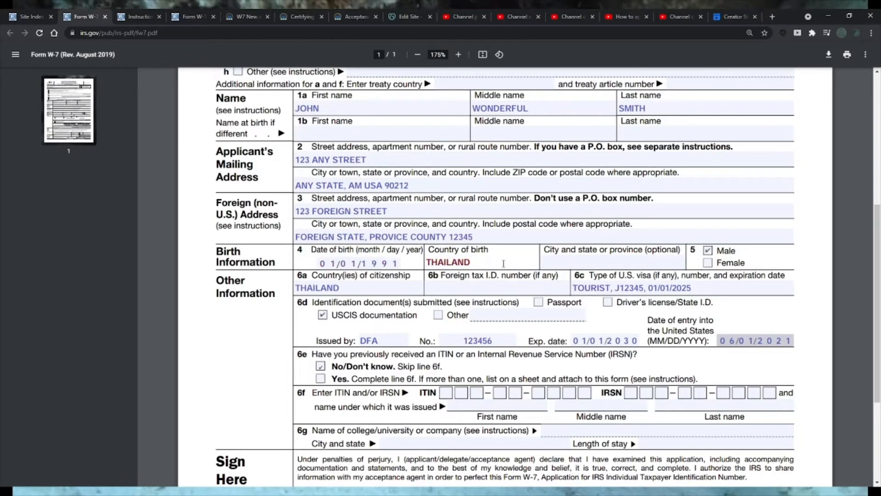
{"action": "left_click", "coordinate": [684, 247]}
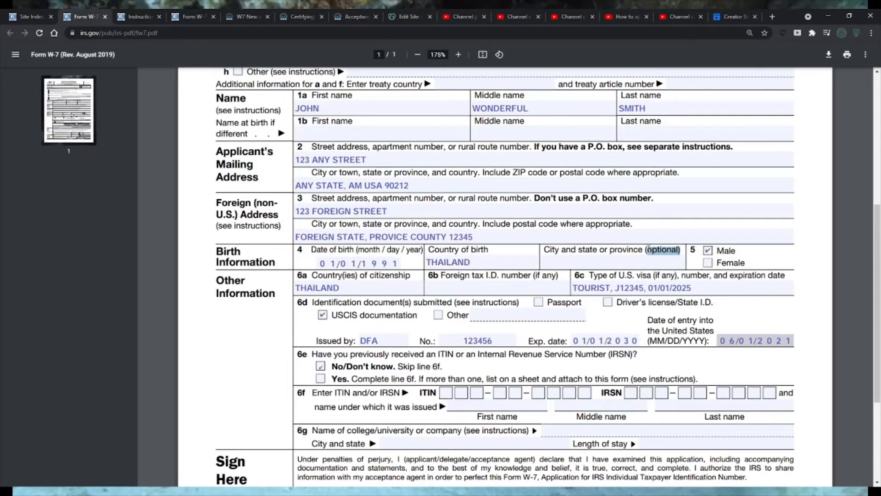
{"action": "left_click_drag", "start_coordinate": [641, 249], "coordinate": [580, 250]}
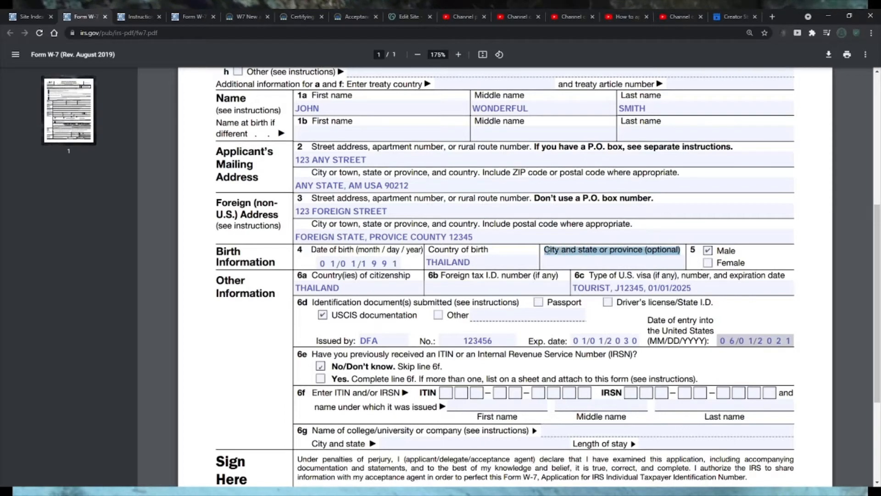
{"action": "left_click", "coordinate": [669, 258]}
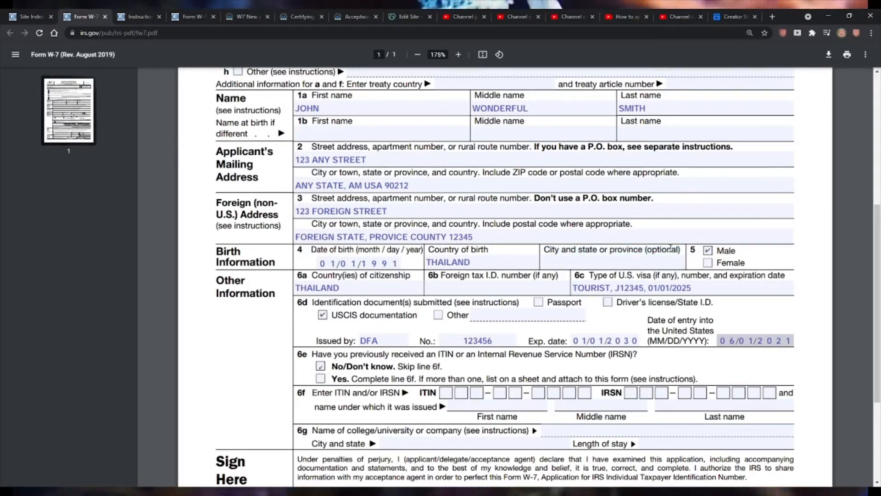
{"action": "left_click", "coordinate": [664, 260]}
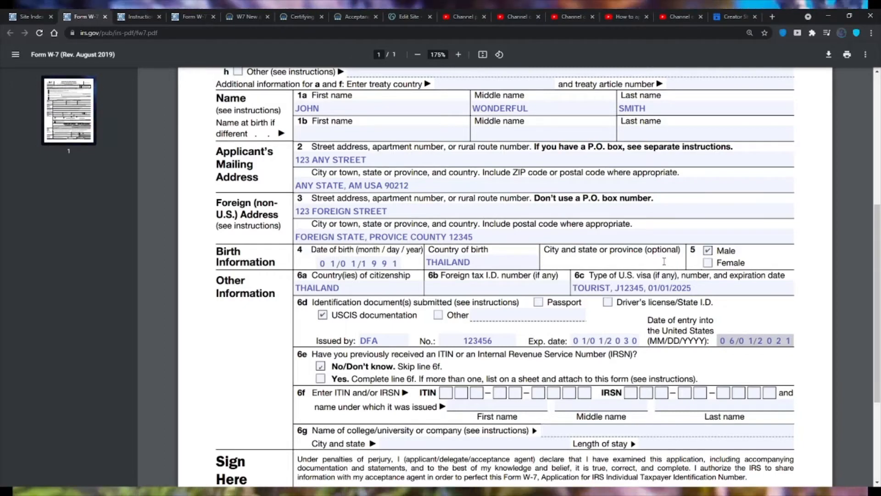
- Examine the country of citizenship entry on line 6a and the foreign tax I.D. number field on line 6b
{"action": "left_click_drag", "start_coordinate": [671, 251], "coordinate": [655, 250]}
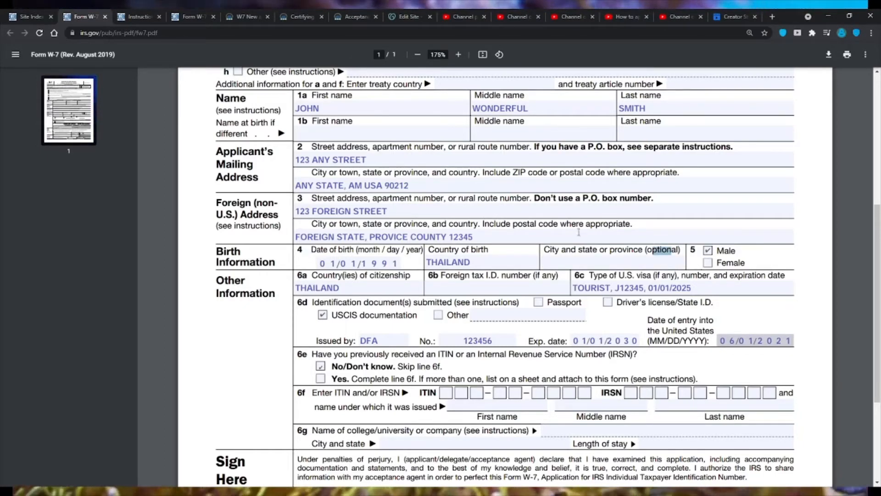
{"action": "left_click", "coordinate": [356, 286]}
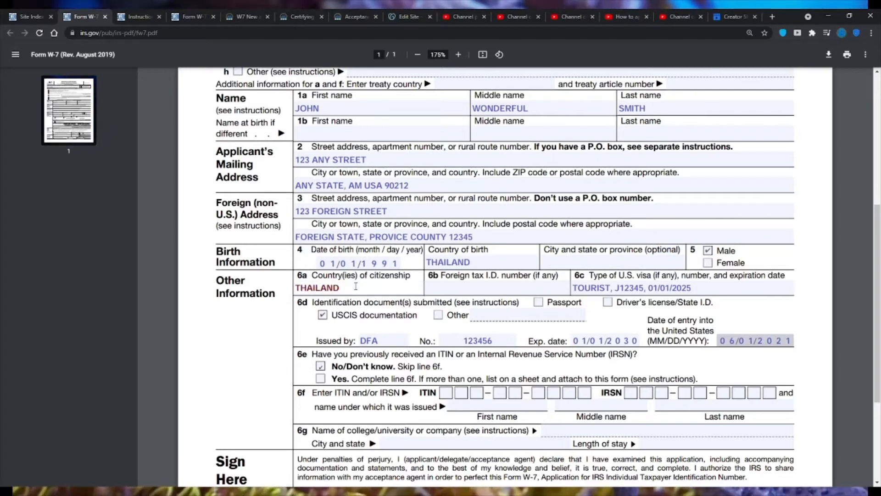
{"action": "left_click", "coordinate": [468, 290]}
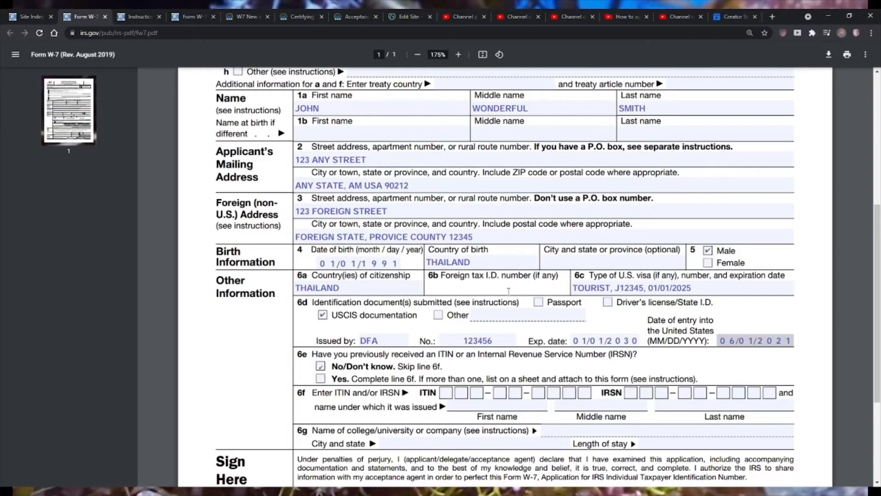
{"action": "left_click", "coordinate": [393, 291]}
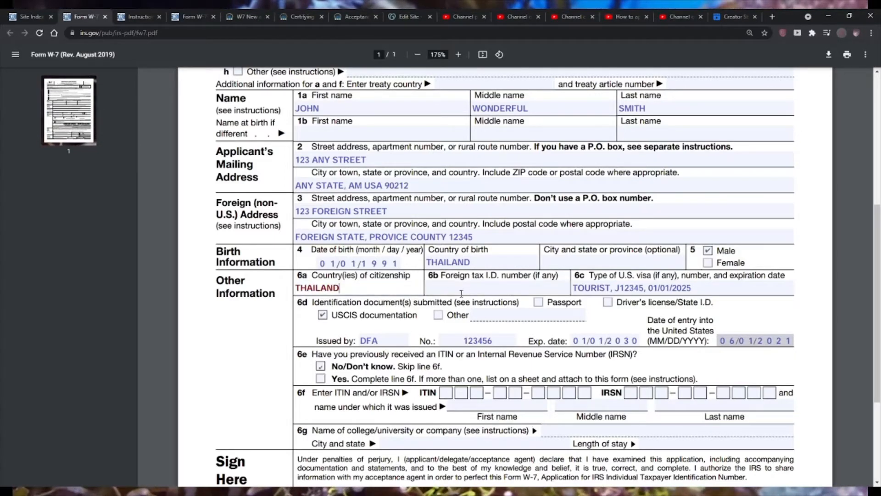
{"action": "left_click", "coordinate": [482, 289]}
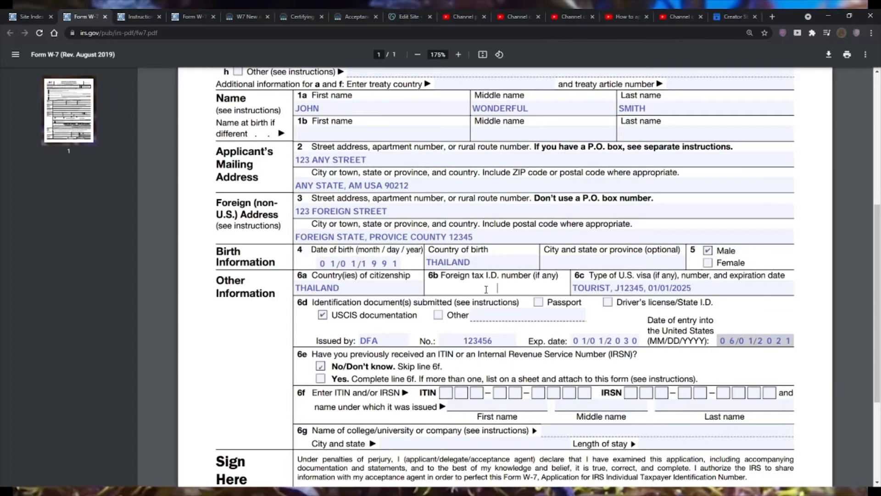
{"action": "left_click", "coordinate": [486, 289]}
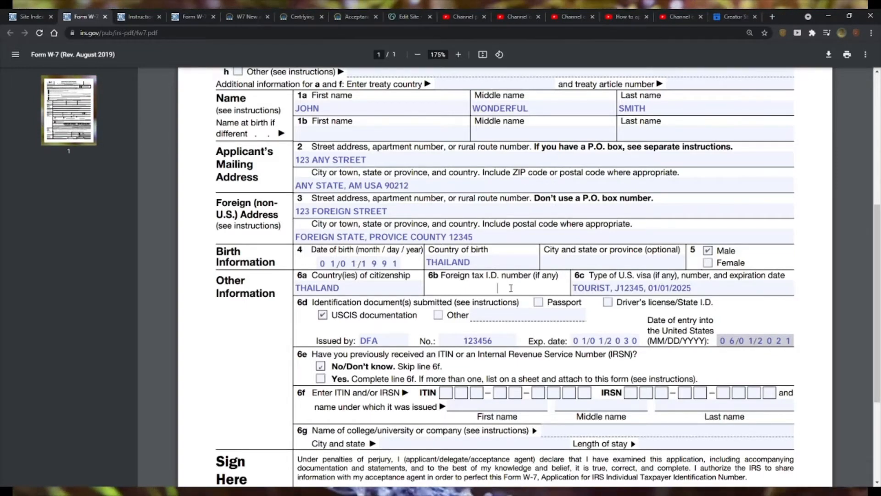
{"action": "left_click_drag", "start_coordinate": [473, 275], "coordinate": [511, 278]}
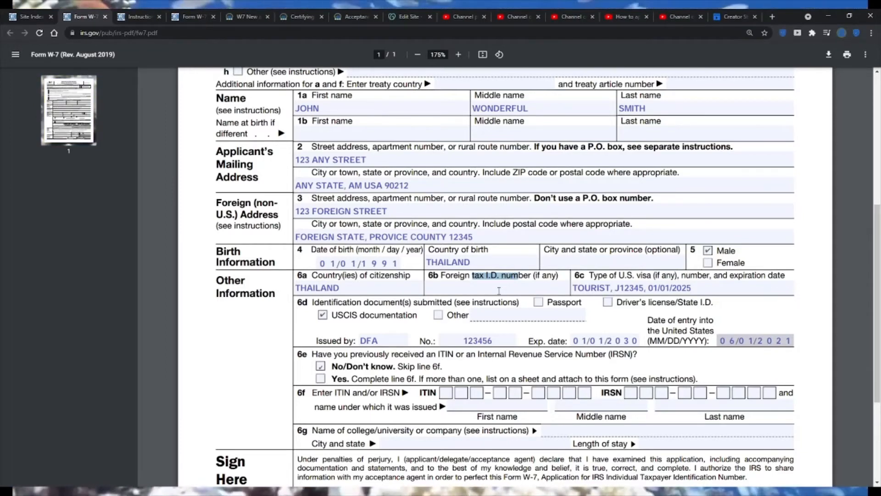
{"action": "left_click", "coordinate": [499, 289]}
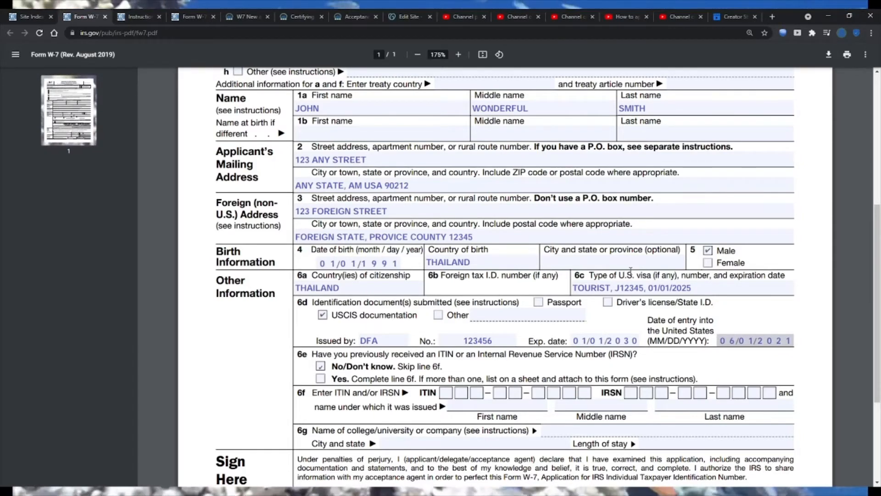
- Examine the line 6c entry for the U.S. visa type, visa number and expiration date
{"action": "left_click_drag", "start_coordinate": [590, 275], "coordinate": [655, 276]}
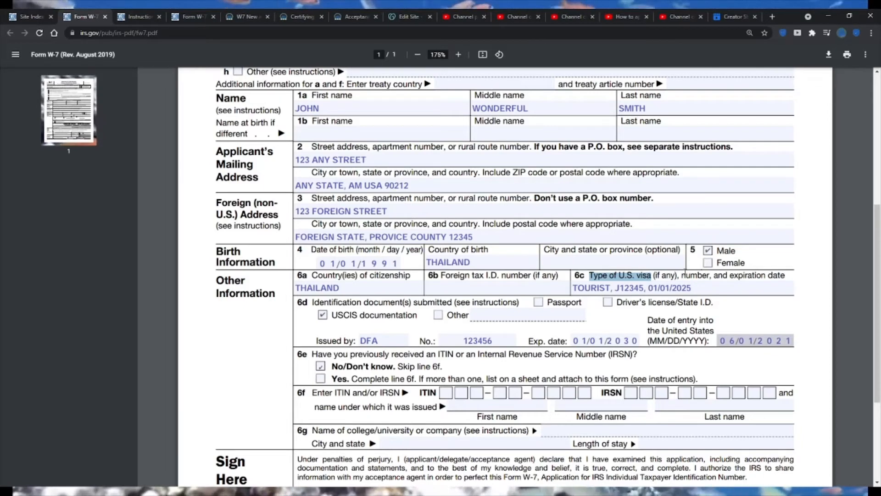
{"action": "left_click_drag", "start_coordinate": [686, 275], "coordinate": [702, 278]}
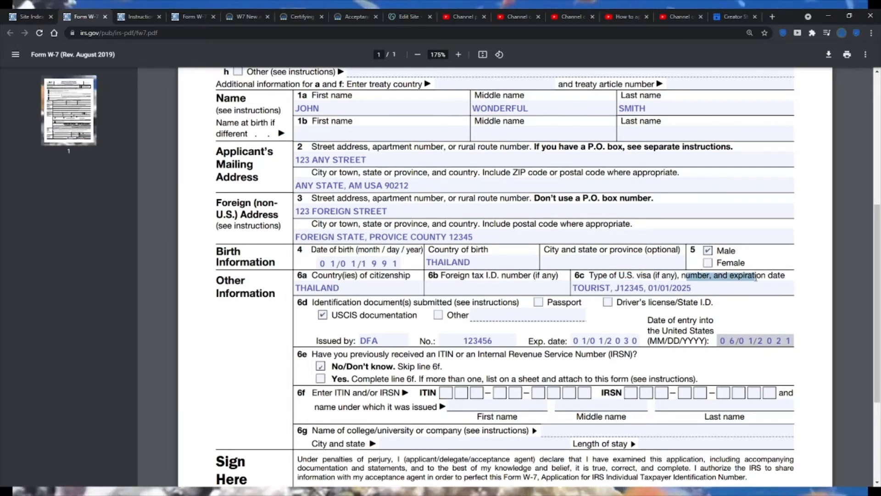
{"action": "left_click", "coordinate": [717, 286]}
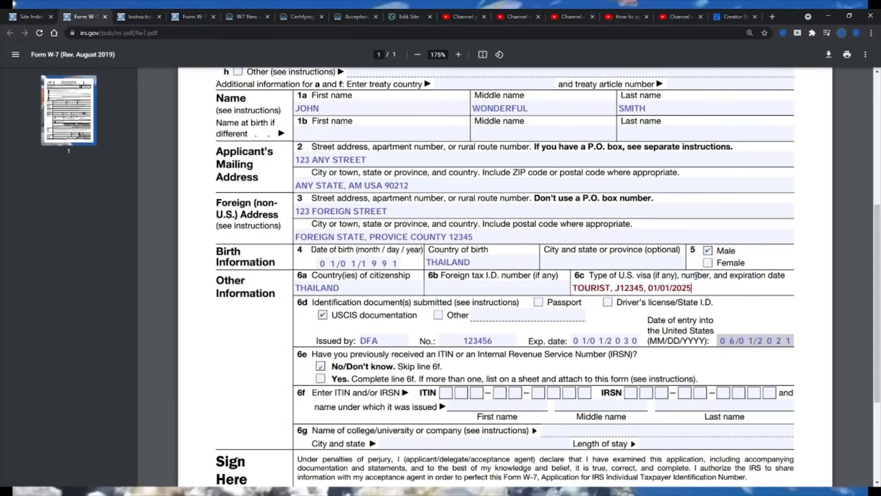
{"action": "left_click_drag", "start_coordinate": [678, 275], "coordinate": [730, 277]}
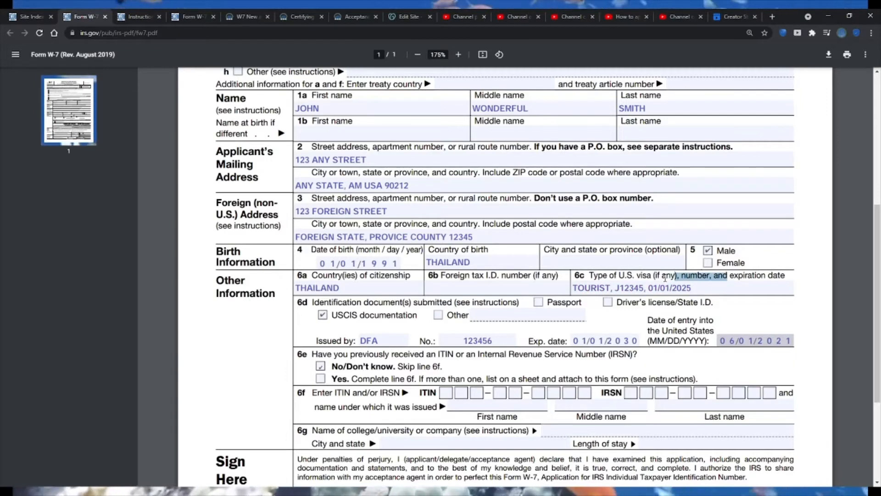
{"action": "left_click", "coordinate": [638, 276]}
{"action": "left_click", "coordinate": [592, 287]}
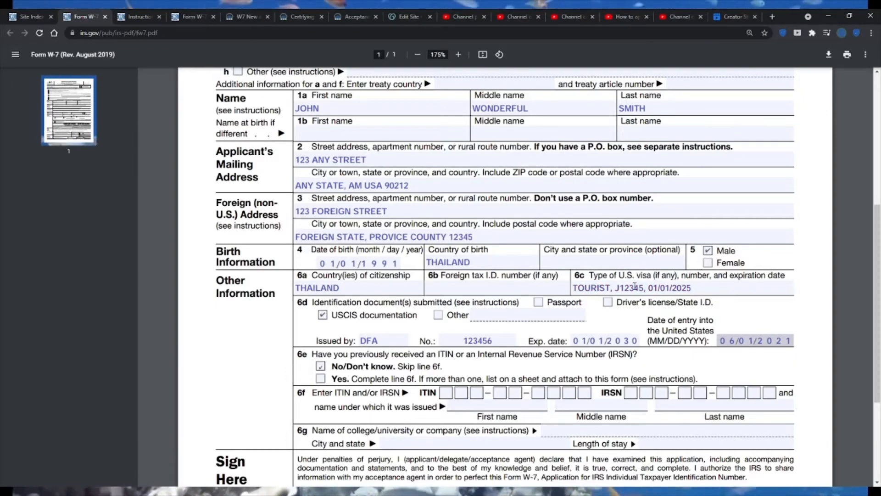
{"action": "left_click_drag", "start_coordinate": [694, 289], "coordinate": [649, 289]}
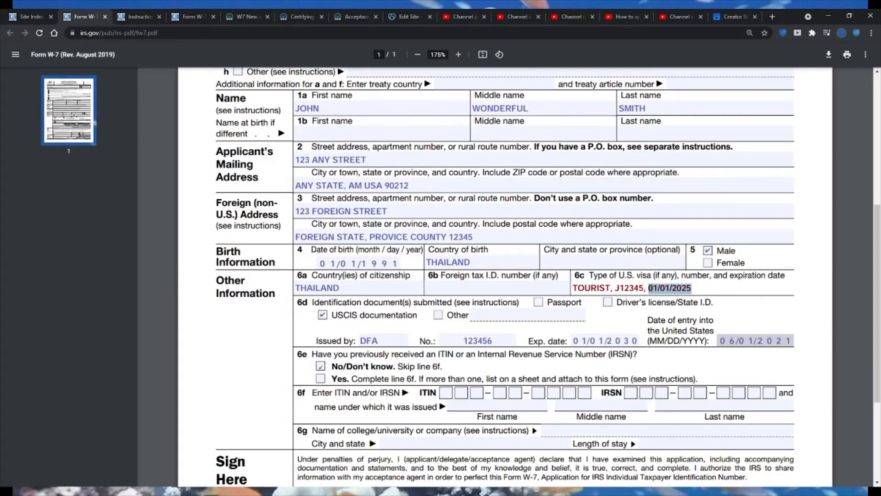
{"action": "left_click", "coordinate": [650, 288]}
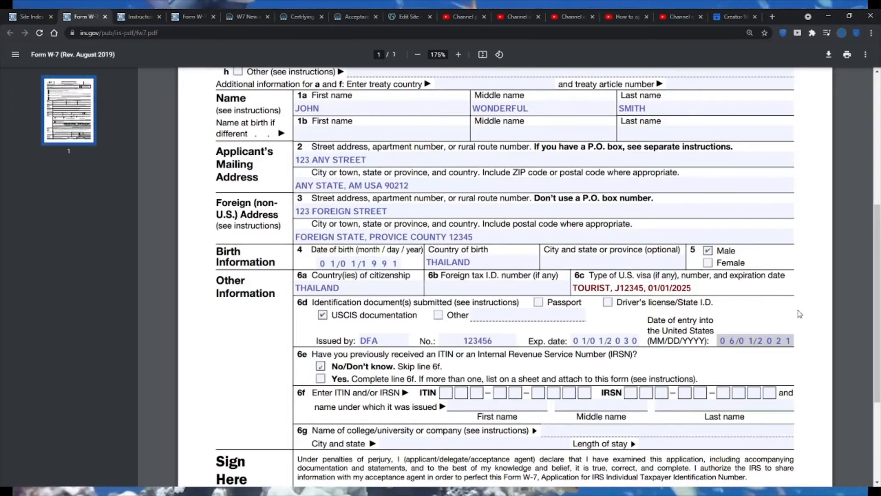
{"action": "scroll", "coordinate": [804, 315], "scroll_direction": "down", "scroll_amount": 1}
{"action": "scroll", "coordinate": [805, 316], "scroll_direction": "down", "scroll_amount": 2}
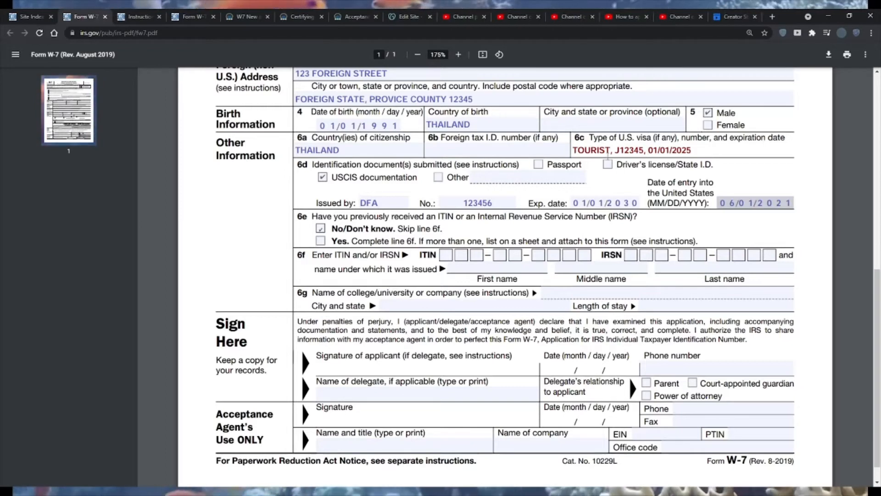
{"action": "left_click_drag", "start_coordinate": [703, 151], "coordinate": [574, 150]}
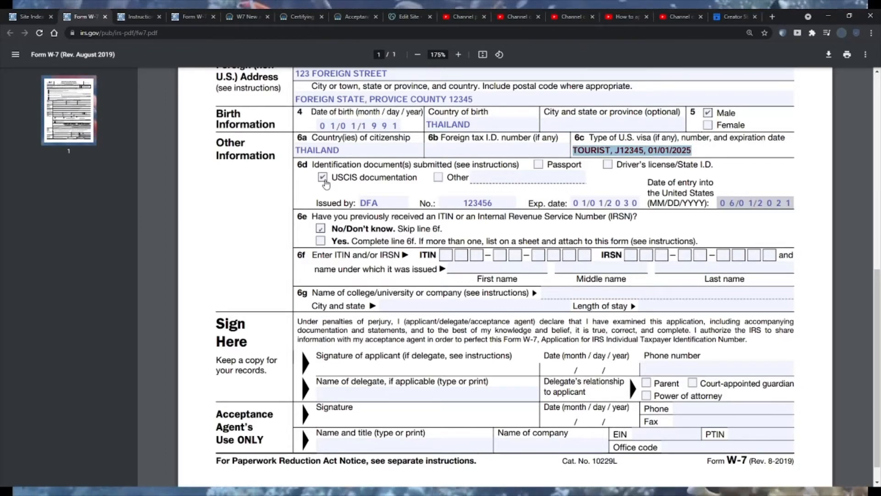
{"action": "left_click", "coordinate": [438, 178]}
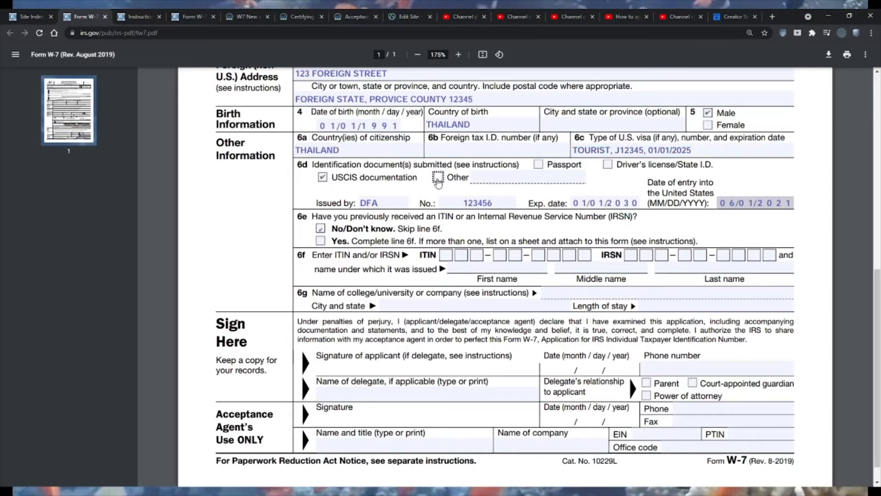
{"action": "left_click", "coordinate": [483, 176]}
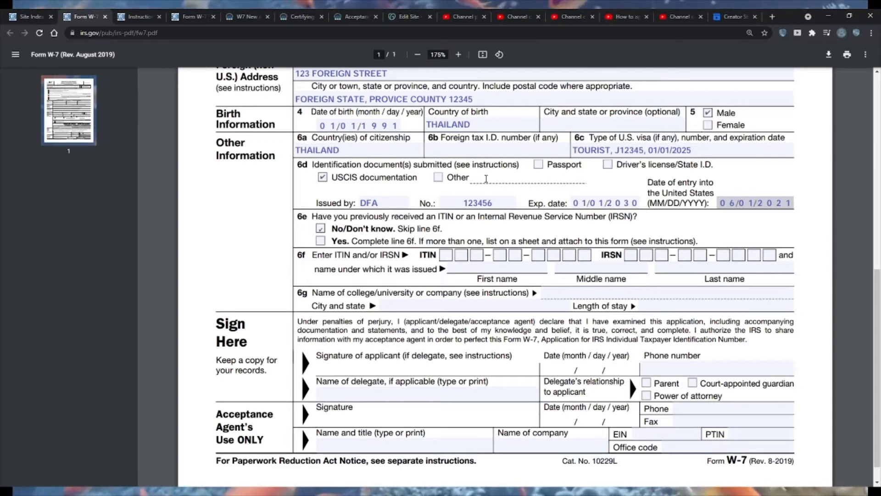
{"action": "left_click", "coordinate": [439, 178]}
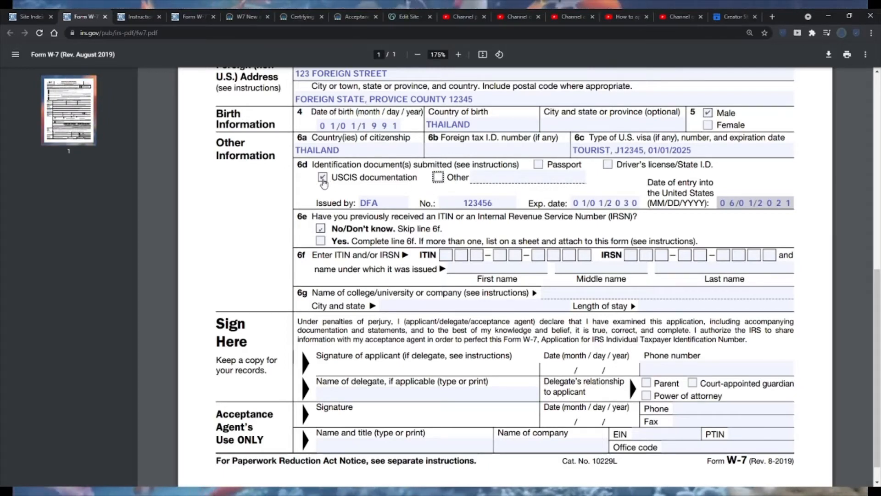
- Enter "MEDICAL & STUDENT REC" as the description of the other identification document on line 6d
{"action": "left_click", "coordinate": [498, 176]}
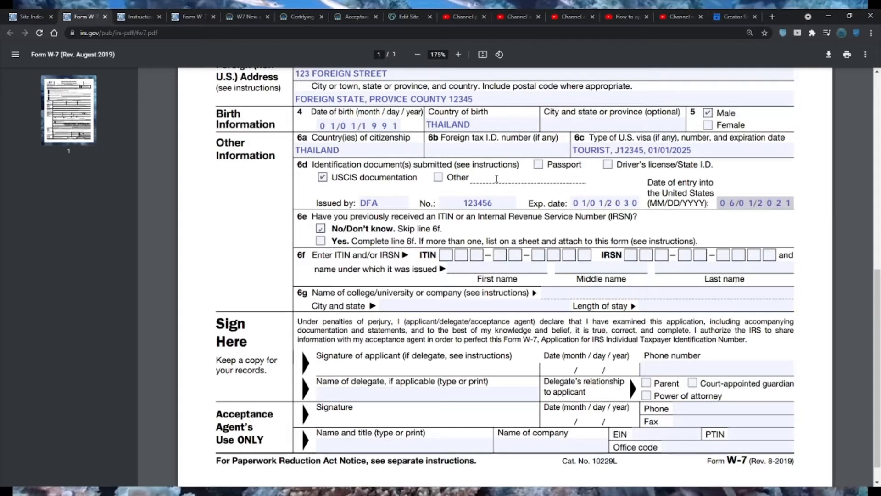
{"action": "type", "text": "MECICAL"}
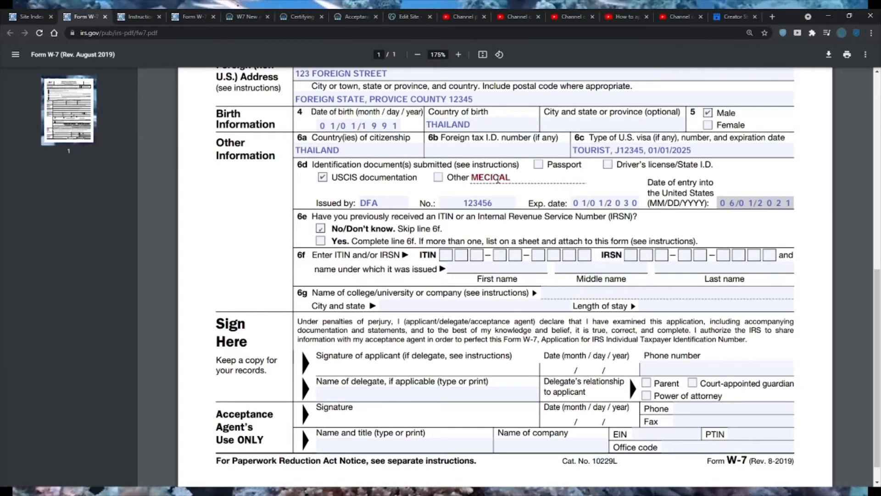
{"action": "key", "text": "BackSpace"}
{"action": "key", "text": "BackSpace"}
{"action": "key", "text": "BackSpace"}
{"action": "key", "text": "BackSpace"}
{"action": "type", "text": "DIC"}
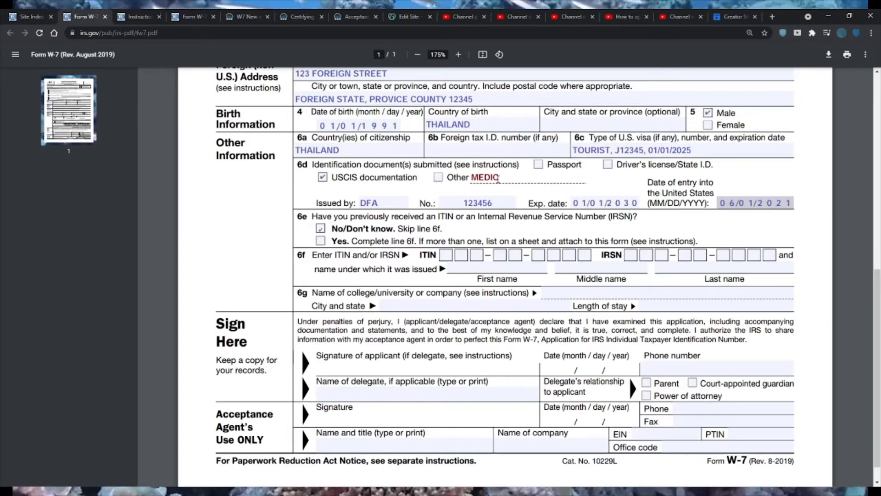
{"action": "type", "text": "AL RECORD"}
{"action": "key", "text": "BackSpace"}
{"action": "key", "text": "BackSpace"}
{"action": "key", "text": "BackSpace"}
{"action": "key", "text": "BackSpace"}
{"action": "key", "text": "BackSpace"}
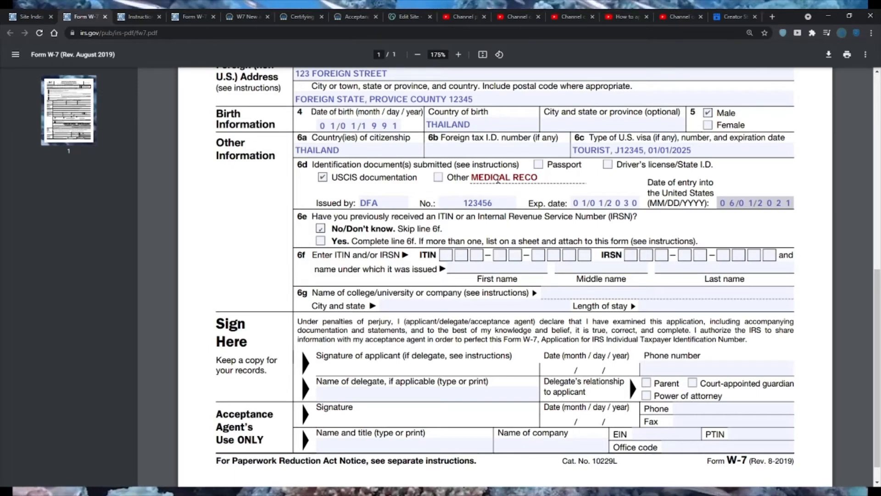
{"action": "key", "text": "BackSpace"}
{"action": "key", "text": "BackSpace"}
{"action": "type", "text": "/ST"}
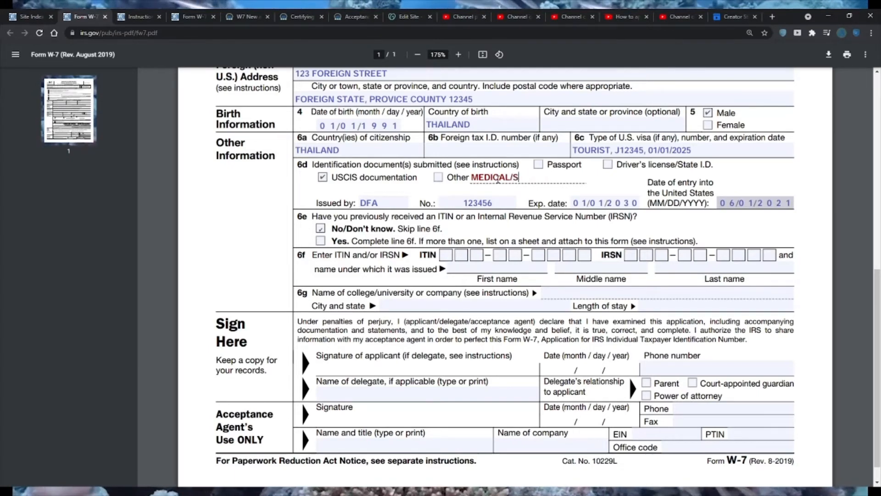
{"action": "key", "text": "BackSpace"}
{"action": "key", "text": "BackSpace"}
{"action": "key", "text": "BackSpace"}
{"action": "type", "text": "&"}
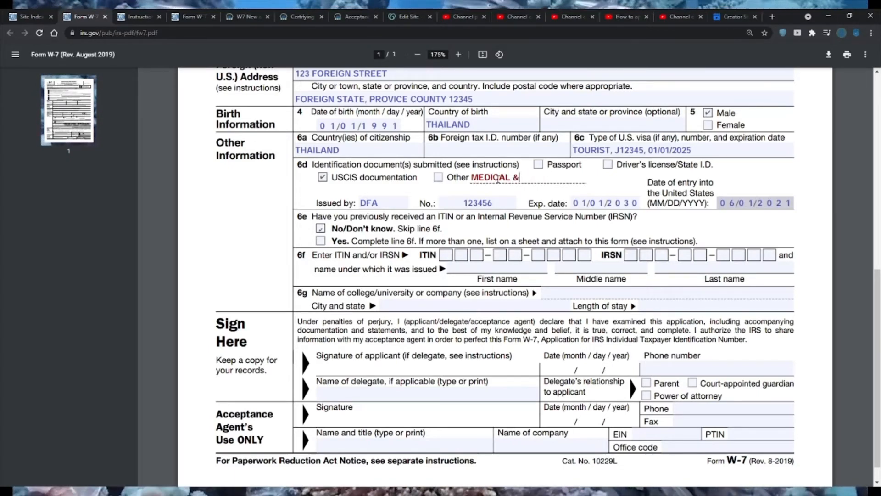
{"action": "type", "text": " STUDENT RECI"}
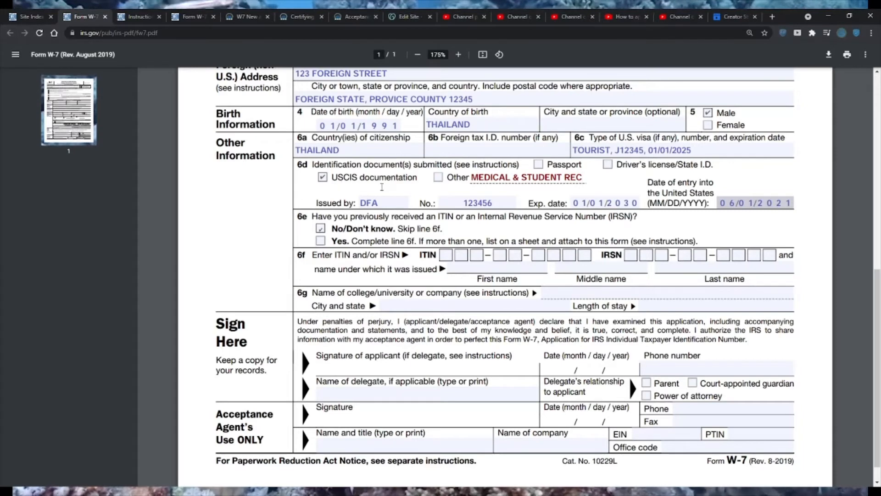
- Try marking Passport as a submitted identification document on line 6d and check the Issued by entry
{"action": "left_click_drag", "start_coordinate": [343, 179], "coordinate": [375, 180]}
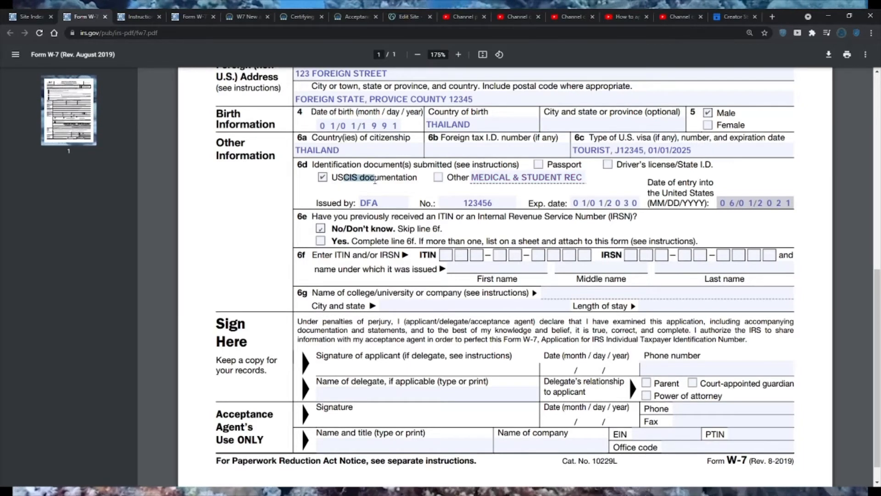
{"action": "left_click", "coordinate": [599, 152]}
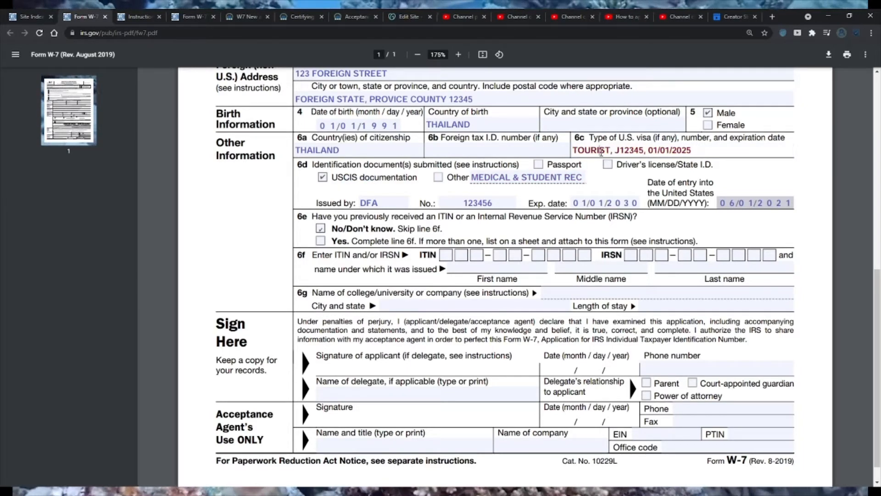
{"action": "left_click", "coordinate": [539, 165]}
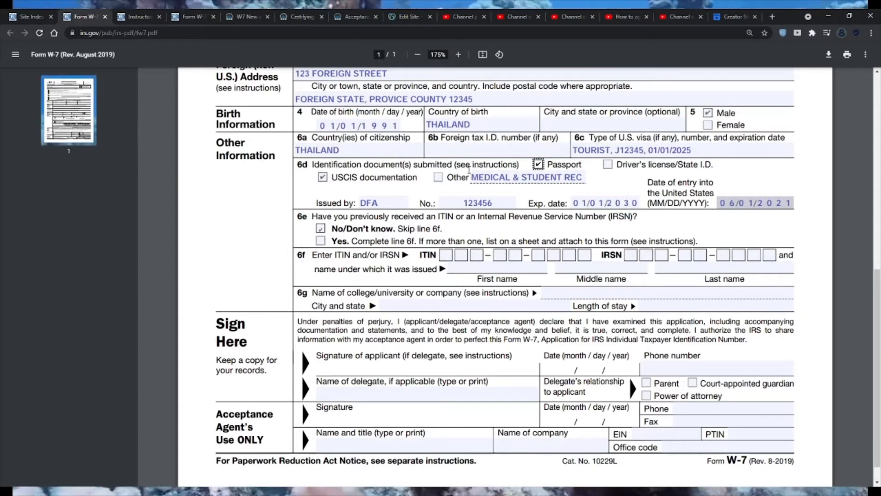
{"action": "left_click", "coordinate": [380, 203]}
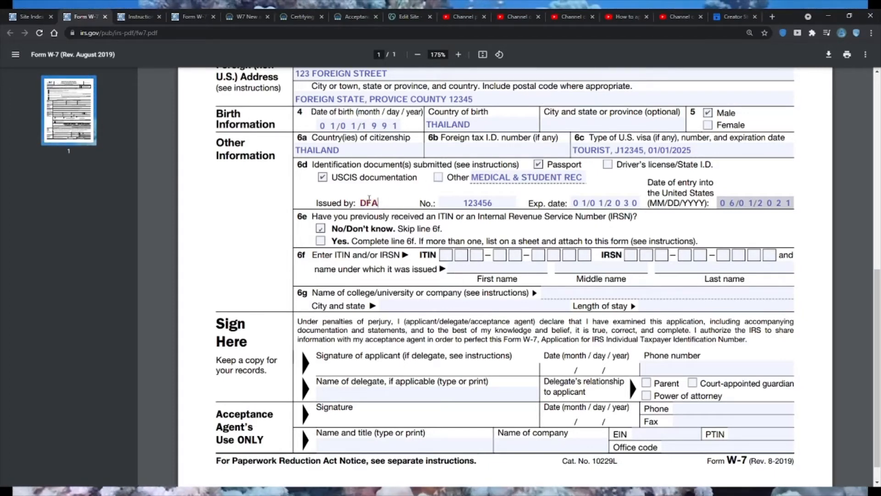
{"action": "double_click", "coordinate": [380, 203]}
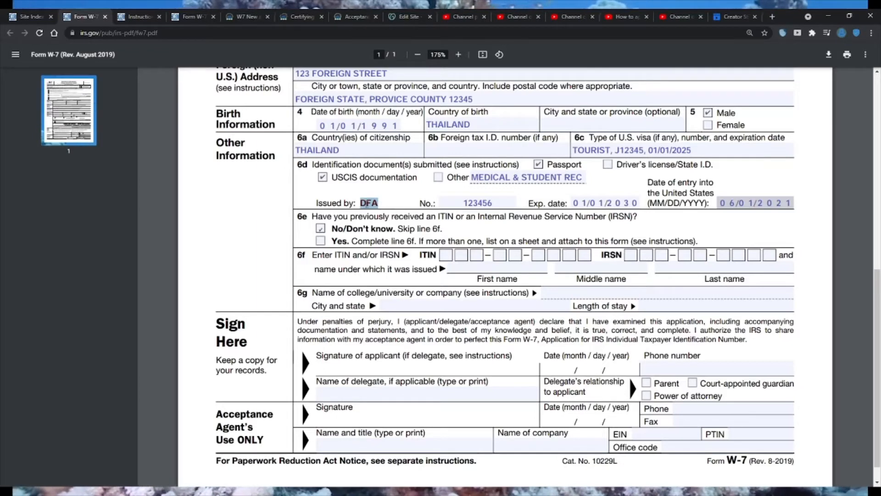
{"action": "left_click", "coordinate": [539, 165]}
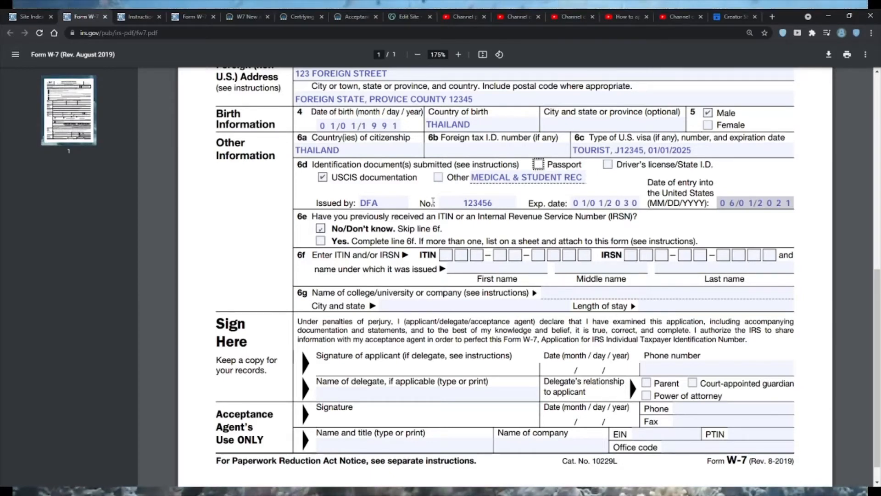
- Examine the line 6d issuing authority, document number, expiration date and date of entry into the United States
{"action": "left_click", "coordinate": [391, 205]}
{"action": "left_click", "coordinate": [498, 205]}
{"action": "left_click", "coordinate": [575, 205]}
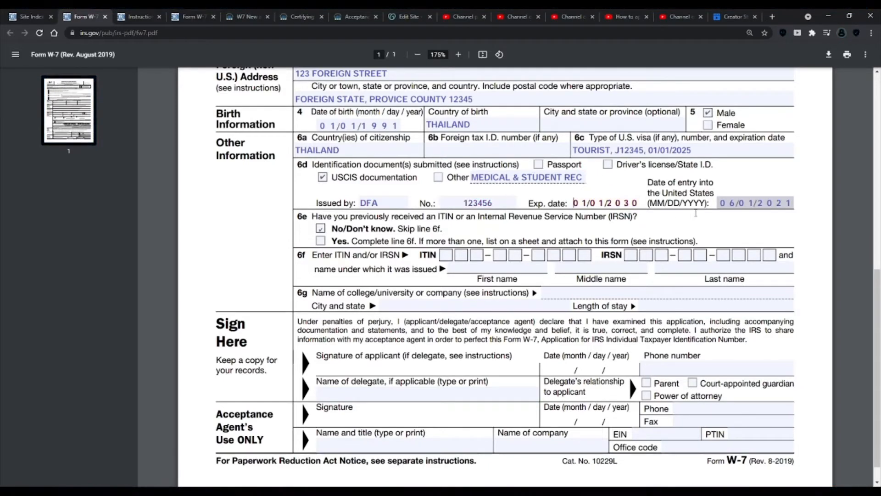
{"action": "left_click", "coordinate": [730, 203]}
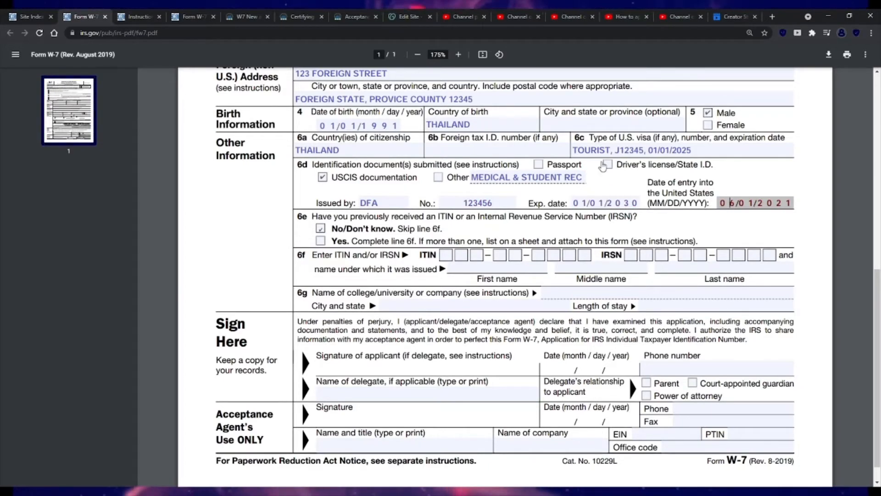
- Mark Passport as a submitted identification document on line 6d and check the Issued by entry
{"action": "left_click", "coordinate": [538, 164]}
{"action": "left_click", "coordinate": [388, 203]}
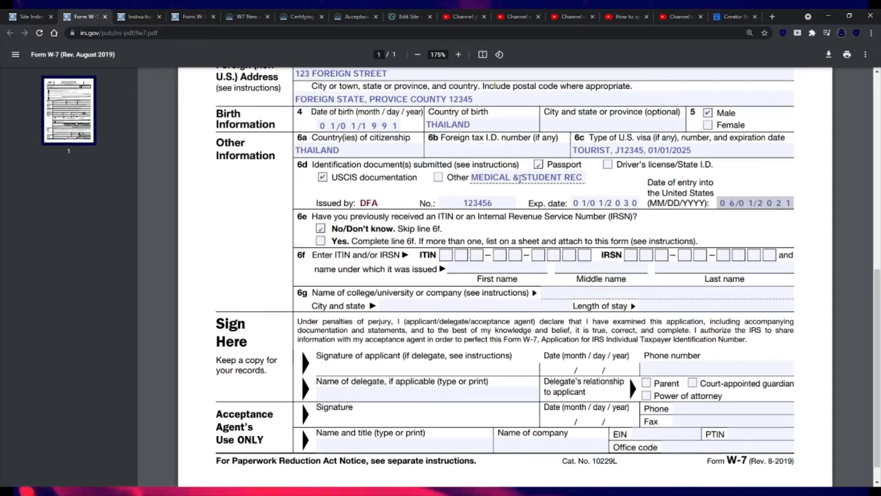
{"action": "left_click", "coordinate": [539, 166]}
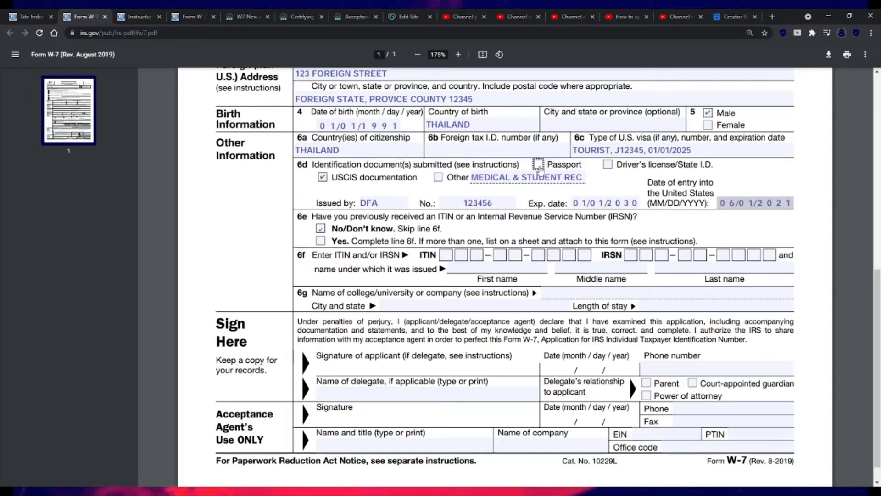
{"action": "left_click", "coordinate": [539, 166]}
{"action": "left_click", "coordinate": [379, 204]}
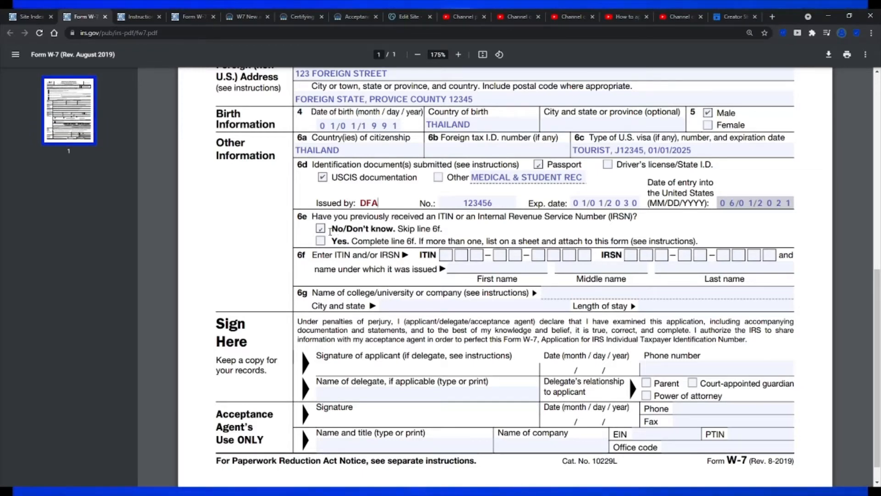
- Try switching the application type to Renew an existing ITIN and the line 6e answer to Yes
{"action": "scroll", "coordinate": [330, 231], "scroll_direction": "up", "scroll_amount": 9}
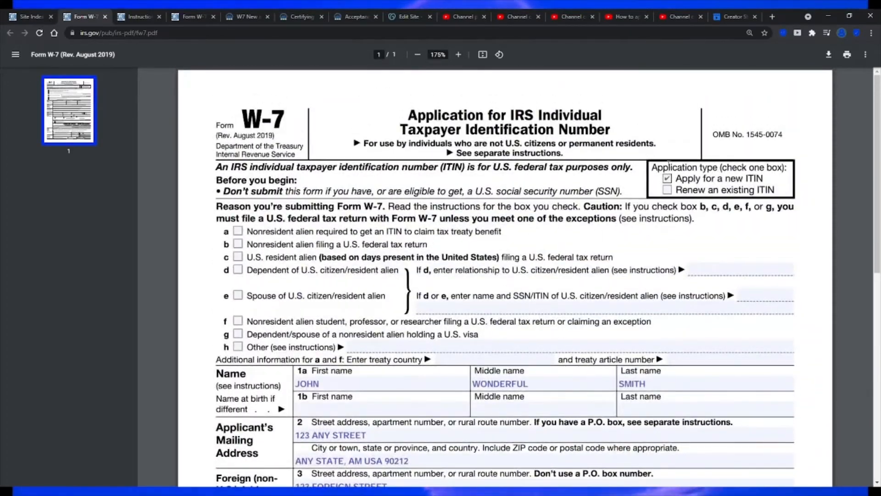
{"action": "scroll", "coordinate": [625, 297], "scroll_direction": "down", "scroll_amount": 10}
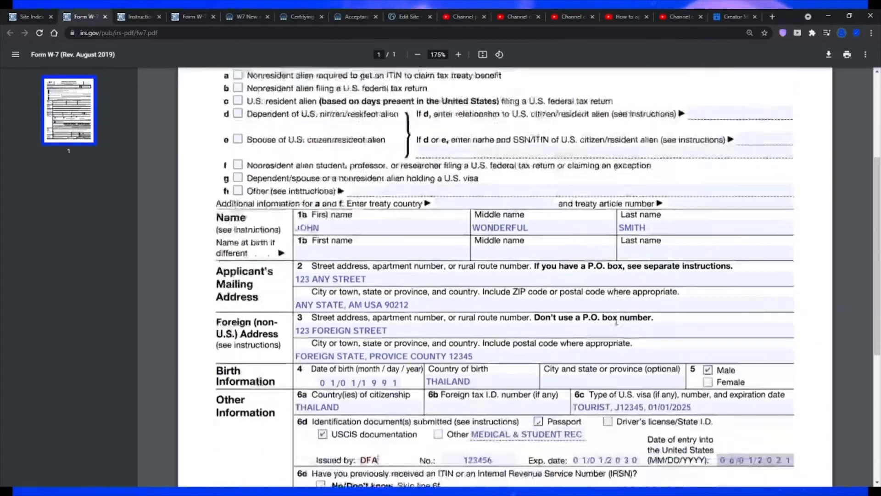
{"action": "scroll", "coordinate": [617, 320], "scroll_direction": "up", "scroll_amount": 1}
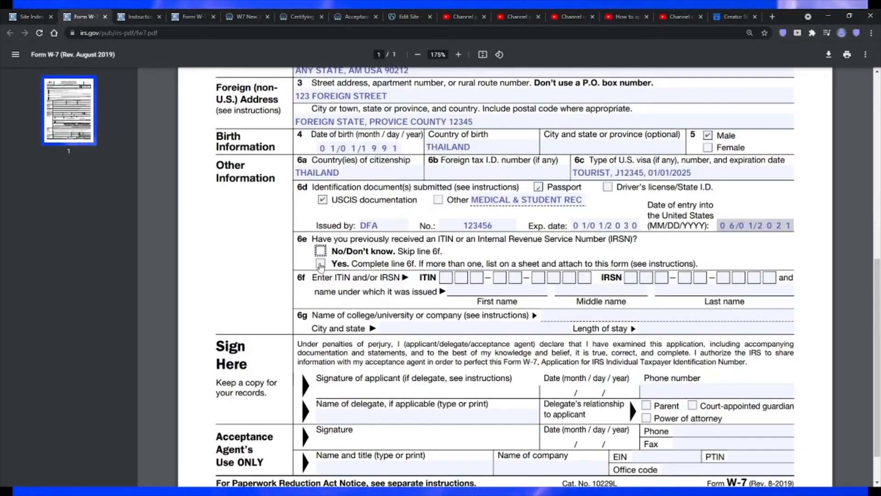
{"action": "scroll", "coordinate": [684, 263], "scroll_direction": "up", "scroll_amount": 7}
{"action": "scroll", "coordinate": [684, 263], "scroll_direction": "up", "scroll_amount": 2}
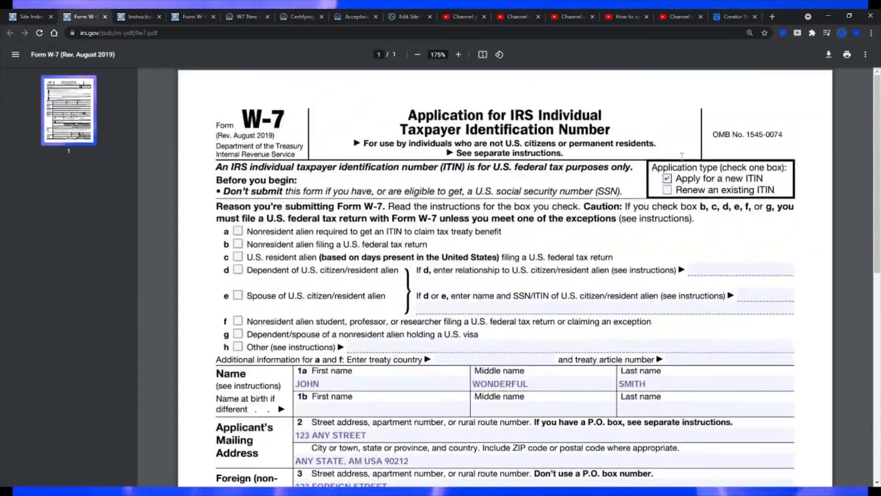
{"action": "left_click", "coordinate": [667, 190]}
{"action": "scroll", "coordinate": [386, 282], "scroll_direction": "down", "scroll_amount": 10}
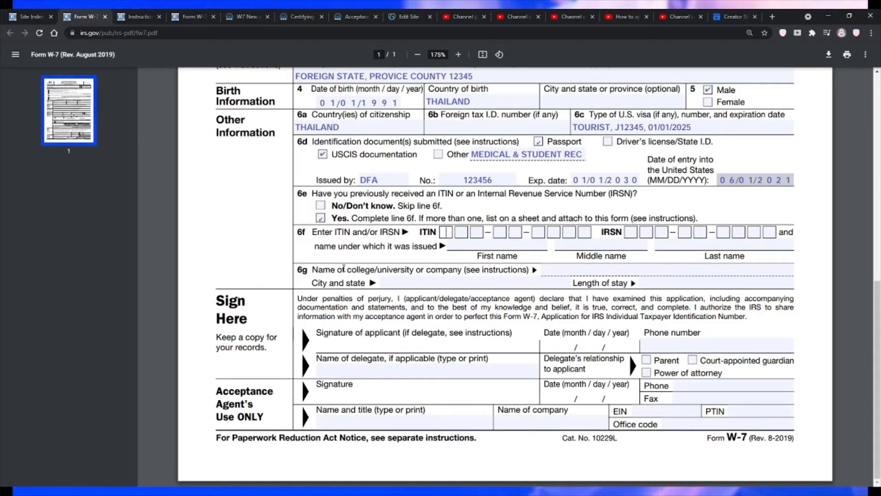
- Set the application type back to Apply for a new ITIN and the line 6e answer back to No/Don't know
{"action": "scroll", "coordinate": [443, 263], "scroll_direction": "up", "scroll_amount": 2}
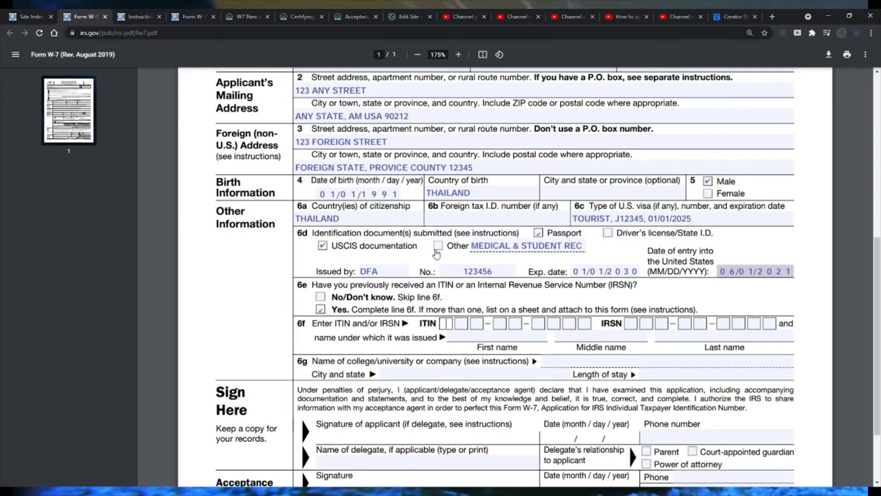
{"action": "scroll", "coordinate": [595, 280], "scroll_direction": "up", "scroll_amount": 2}
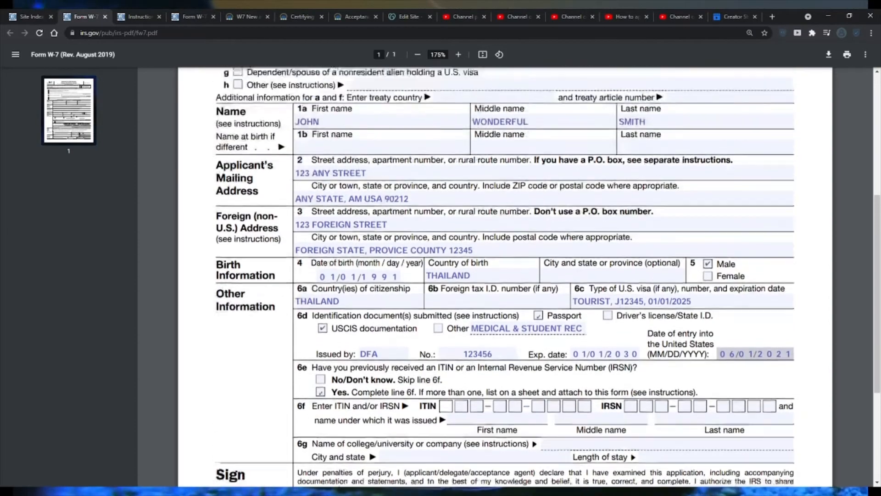
{"action": "scroll", "coordinate": [648, 294], "scroll_direction": "up", "scroll_amount": 5}
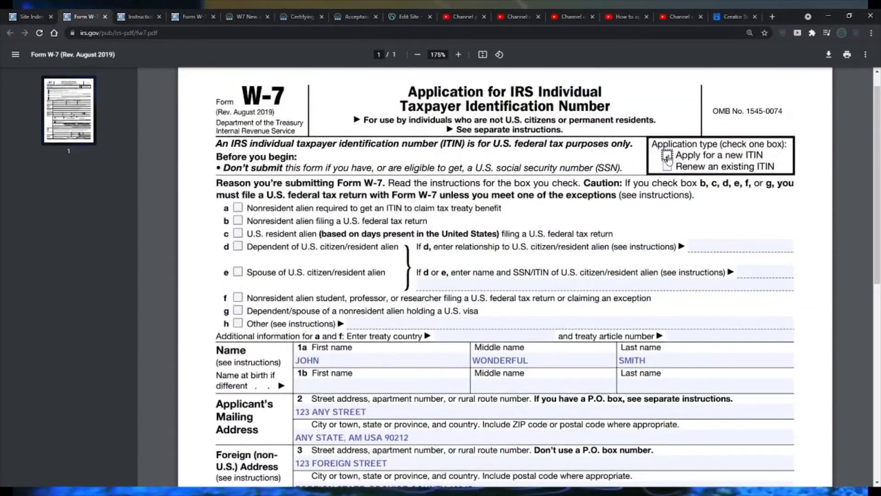
{"action": "scroll", "coordinate": [553, 247], "scroll_direction": "down", "scroll_amount": 9}
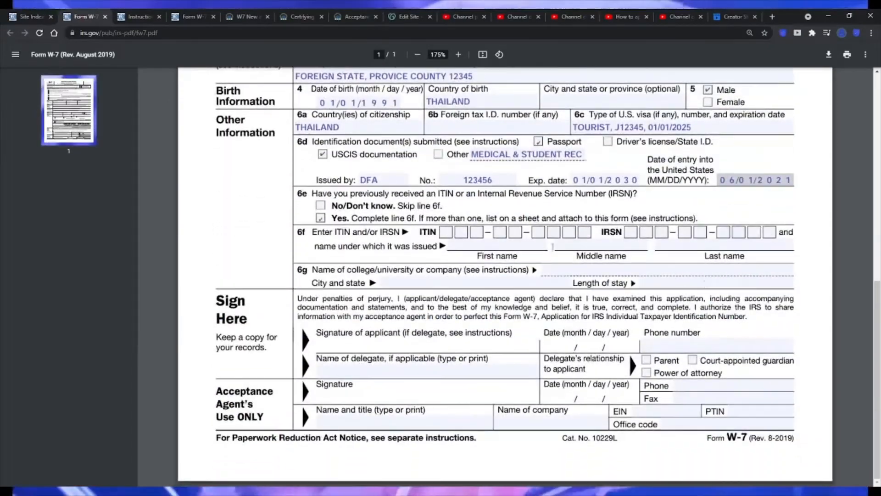
{"action": "left_click", "coordinate": [321, 218]}
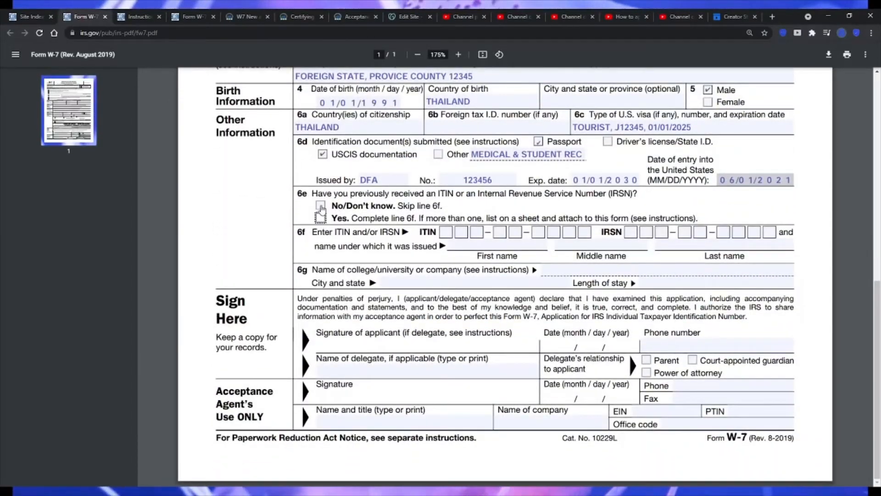
{"action": "left_click", "coordinate": [321, 206]}
- Mark reason b, Nonresident alien filing a U.S. federal tax return, as the reason for submitting the form
{"action": "scroll", "coordinate": [569, 283], "scroll_direction": "up", "scroll_amount": 1}
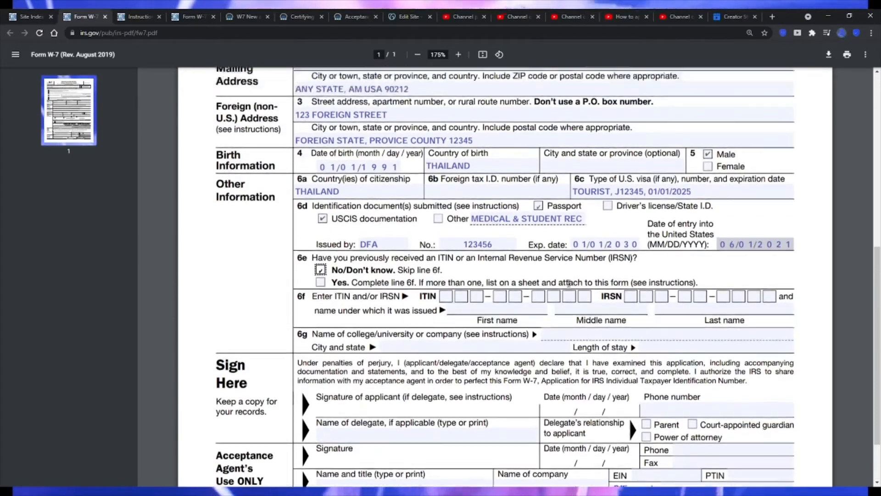
{"action": "scroll", "coordinate": [569, 283], "scroll_direction": "up", "scroll_amount": 8}
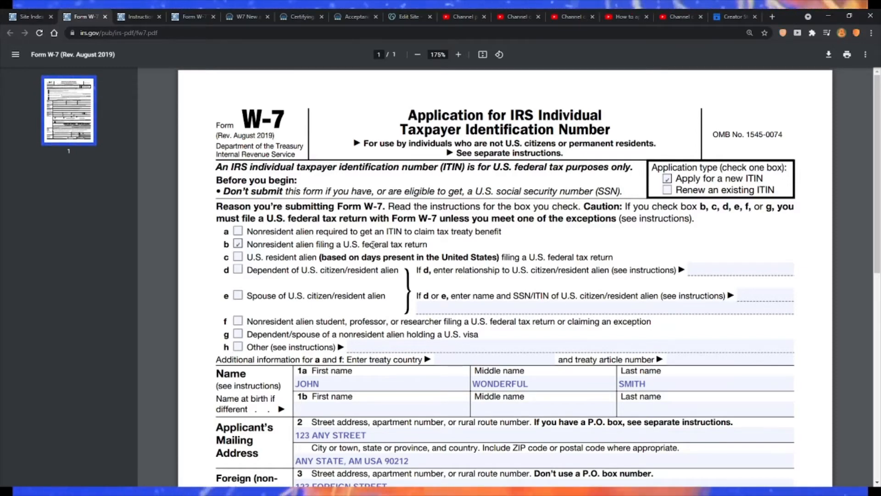
{"action": "left_click_drag", "start_coordinate": [416, 244], "coordinate": [272, 245]}
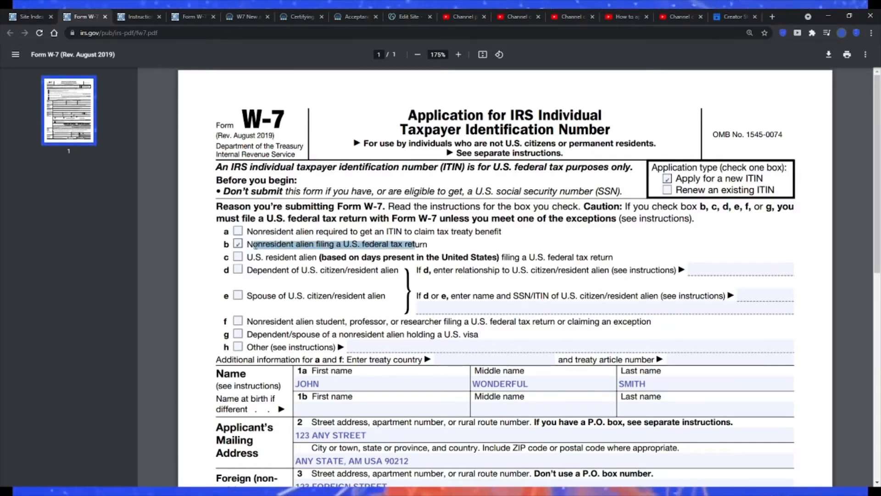
{"action": "left_click", "coordinate": [337, 243]}
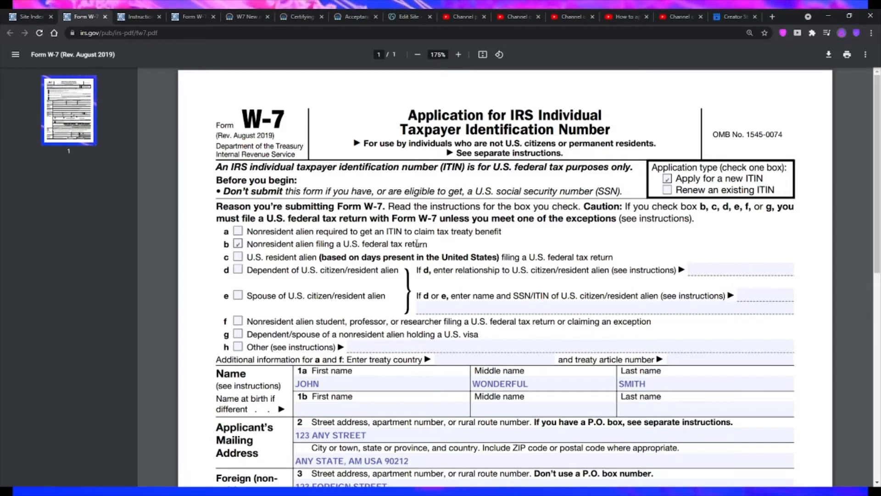
- Compare the wording of submission reasons a, b and f for nonresident aliens
{"action": "left_click_drag", "start_coordinate": [451, 232], "coordinate": [428, 232]}
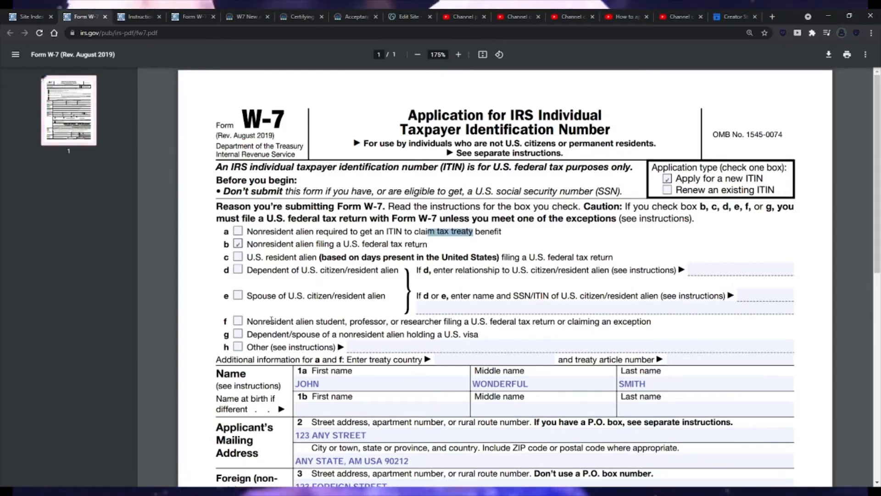
{"action": "left_click_drag", "start_coordinate": [265, 321], "coordinate": [312, 321]}
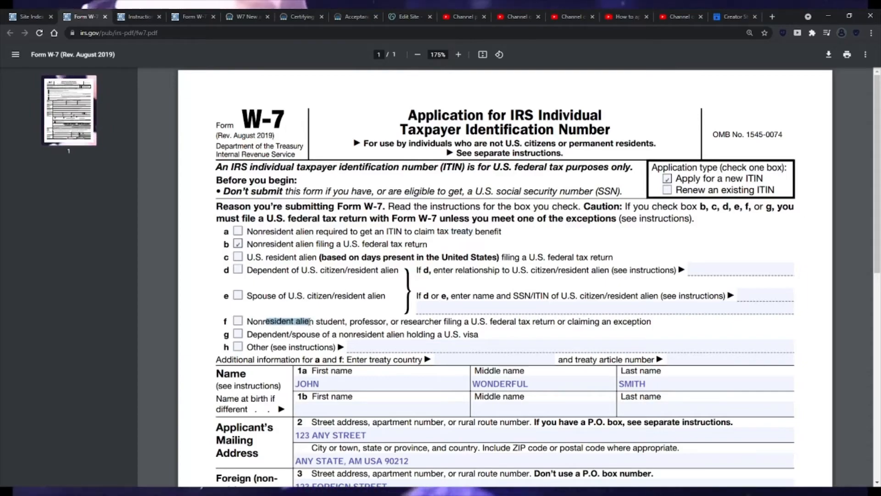
{"action": "scroll", "coordinate": [620, 317], "scroll_direction": "down", "scroll_amount": 3}
{"action": "scroll", "coordinate": [620, 317], "scroll_direction": "down", "scroll_amount": 3}
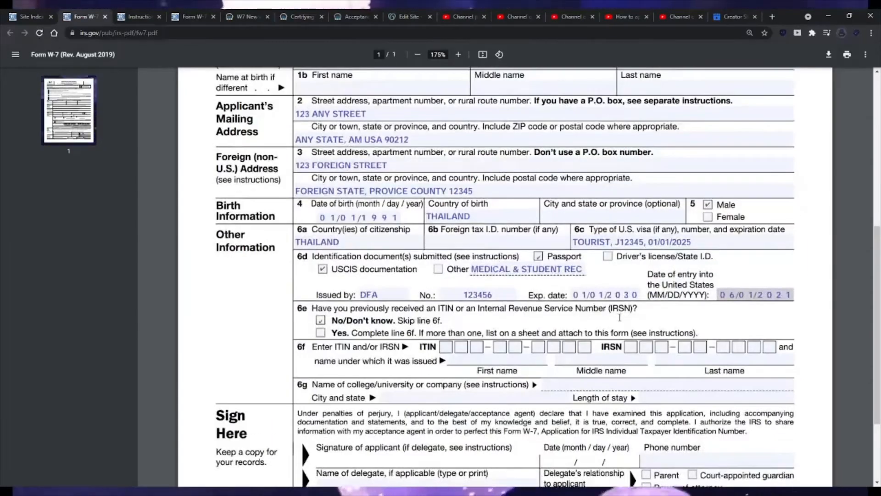
{"action": "scroll", "coordinate": [619, 317], "scroll_direction": "up", "scroll_amount": 6}
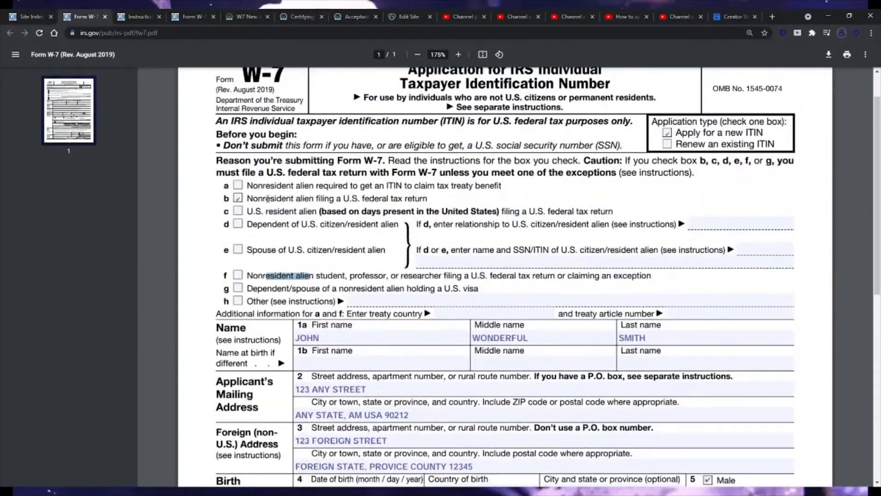
{"action": "left_click_drag", "start_coordinate": [266, 198], "coordinate": [333, 198]}
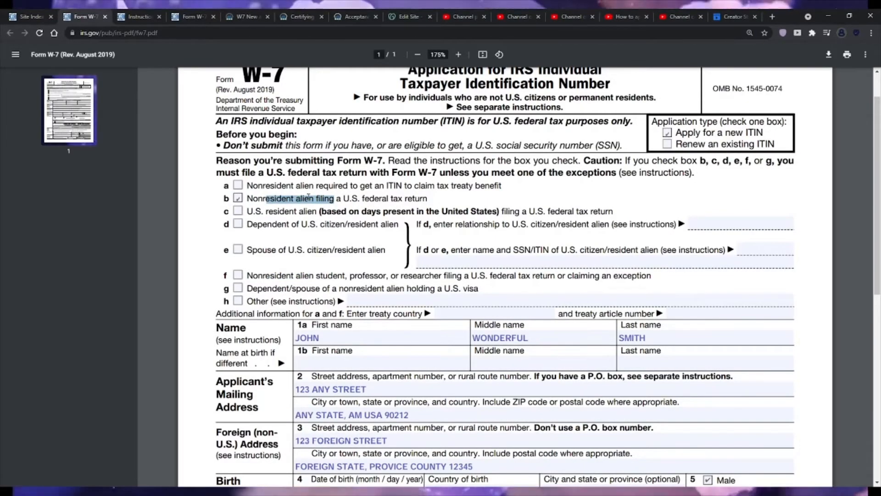
{"action": "left_click", "coordinate": [333, 197]}
- Change the U.S. visa type on line 6c to STUDENT
{"action": "scroll", "coordinate": [491, 257], "scroll_direction": "down", "scroll_amount": 7}
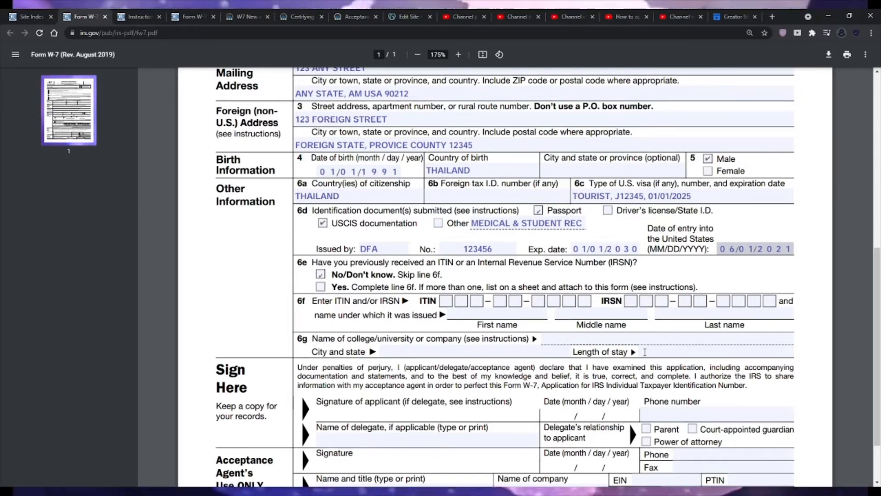
{"action": "left_click", "coordinate": [591, 196]}
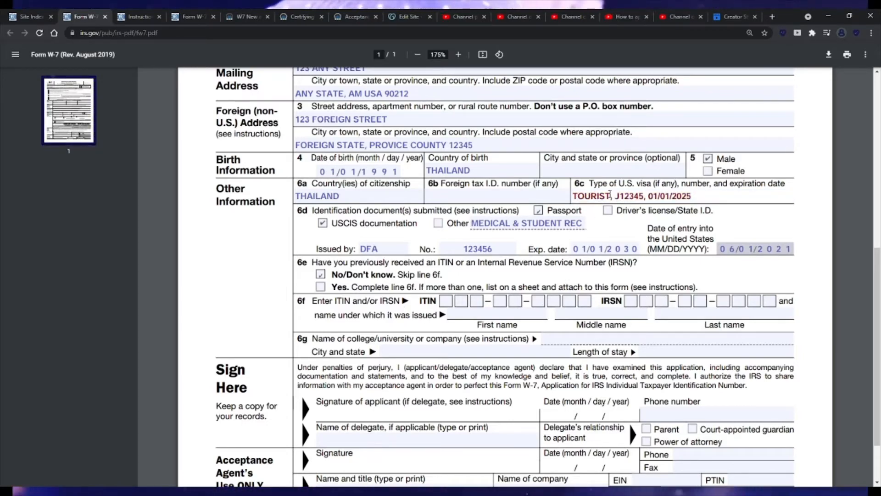
{"action": "type", "text": "STUDENT"}
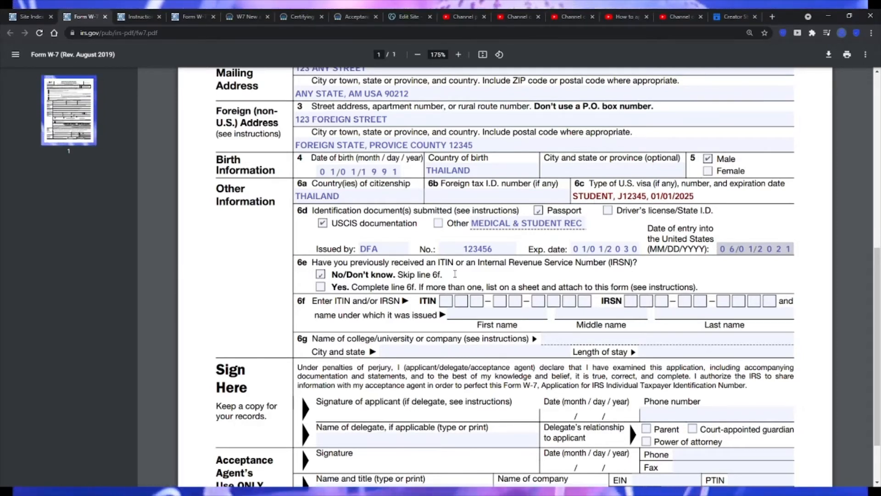
- Enter "UNIVERSITY OF CALIFORNIA, LOS ANGELES" as the college or university name on line 6g
{"action": "left_click", "coordinate": [556, 339]}
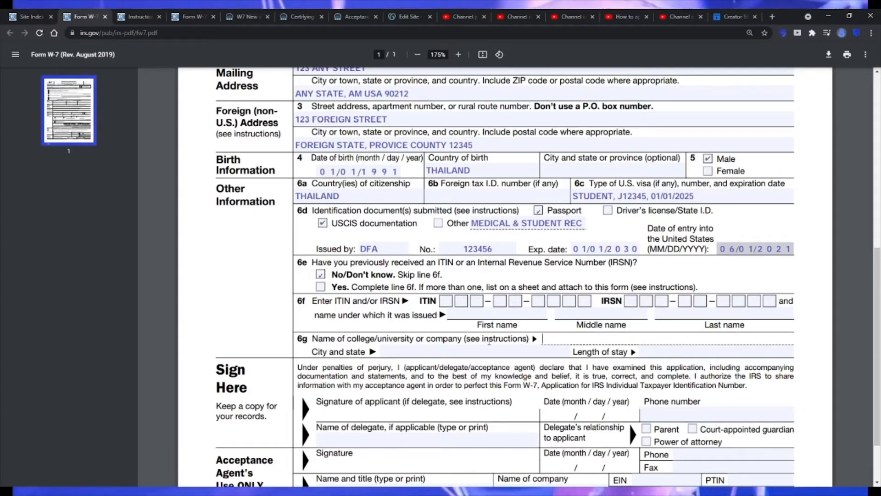
{"action": "type", "text": "UNIVE"}
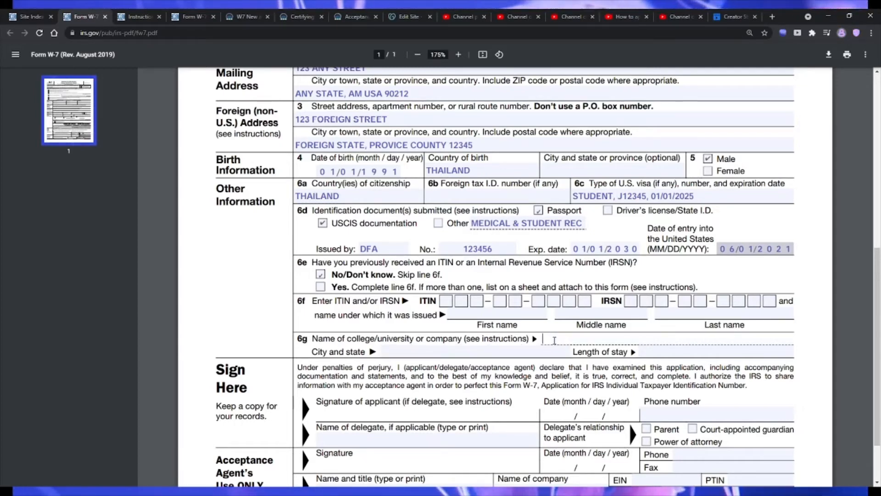
{"action": "type", "text": "RSI"}
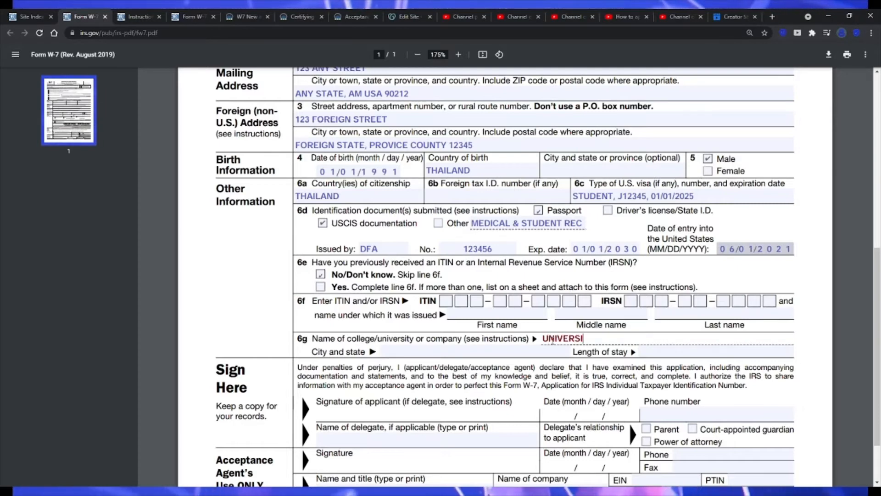
{"action": "type", "text": "TY OF CALIFORNIA L"}
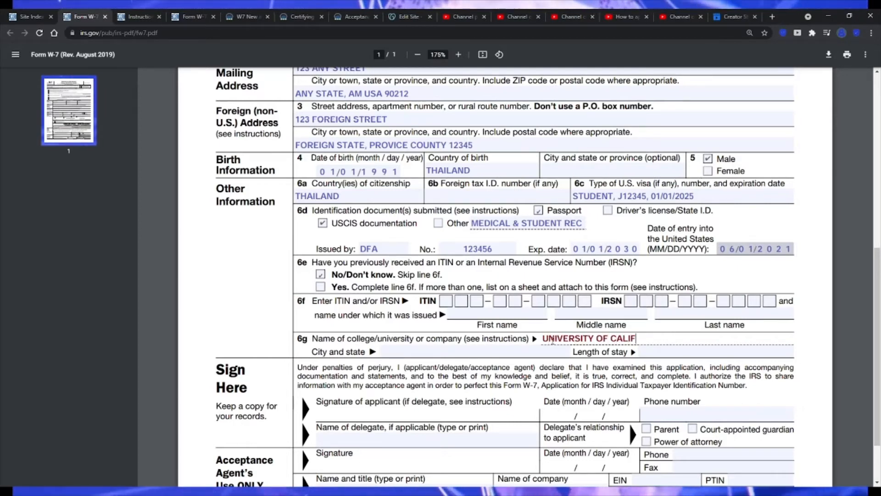
{"action": "key", "text": "BackSpace"}
{"action": "key", "text": "BackSpace"}
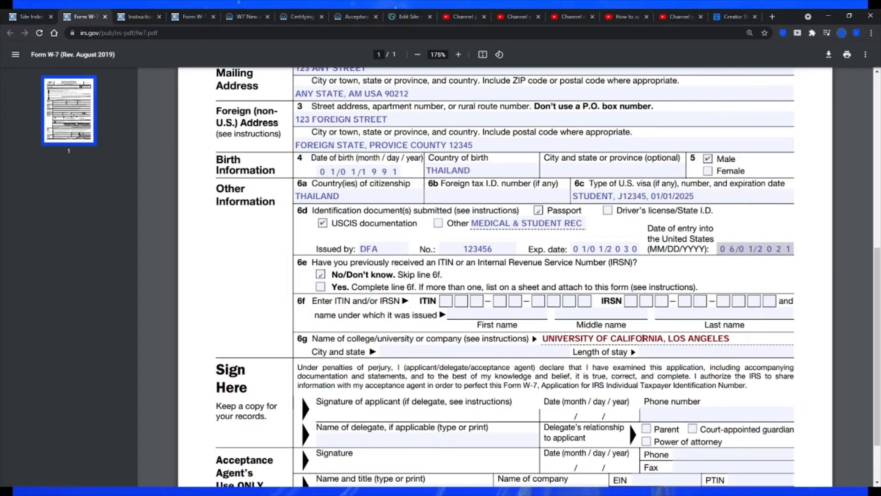
- Complete line 6g with the city and state "LOS ANGELES, CA" and a length of stay of "5 YEARS"
{"action": "left_click", "coordinate": [455, 352]}
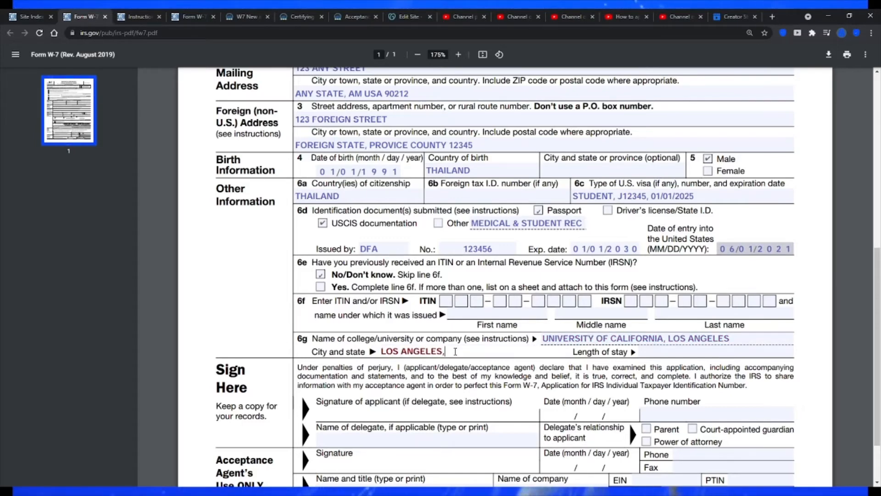
{"action": "key", "text": "Tab"}
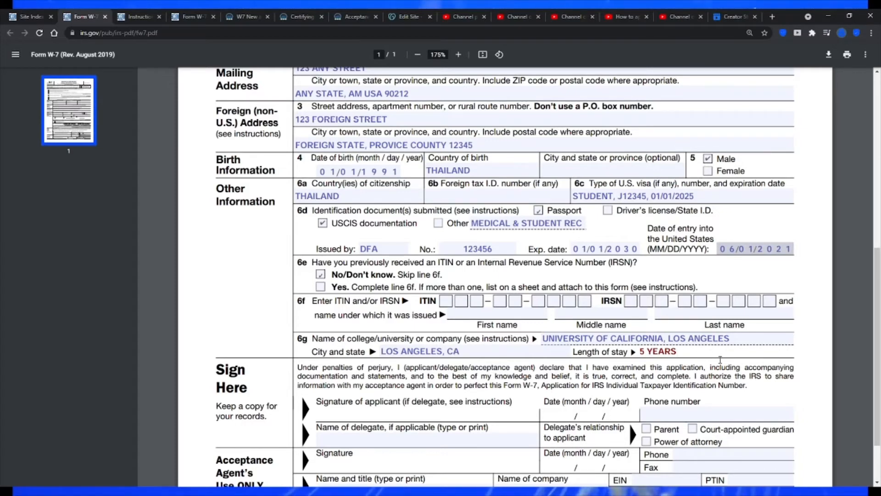
{"action": "scroll", "coordinate": [683, 304], "scroll_direction": "down", "scroll_amount": 2}
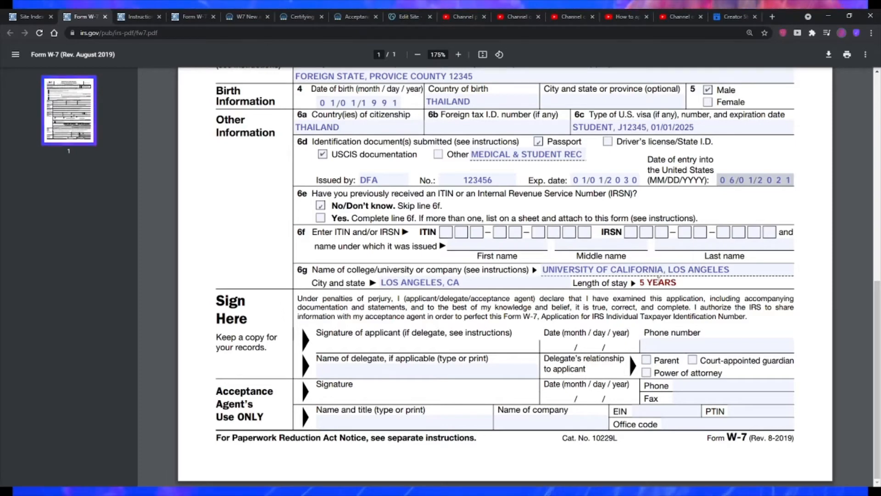
{"action": "triple_click", "coordinate": [659, 282]}
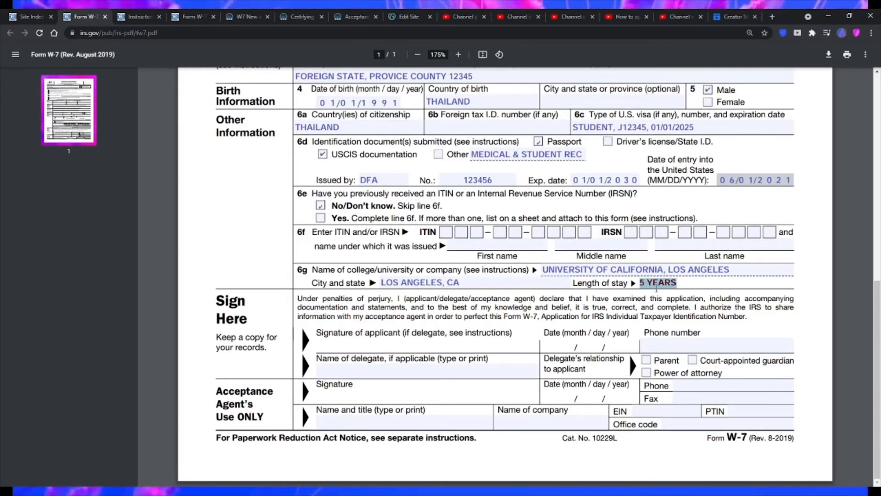
{"action": "left_click", "coordinate": [651, 303]}
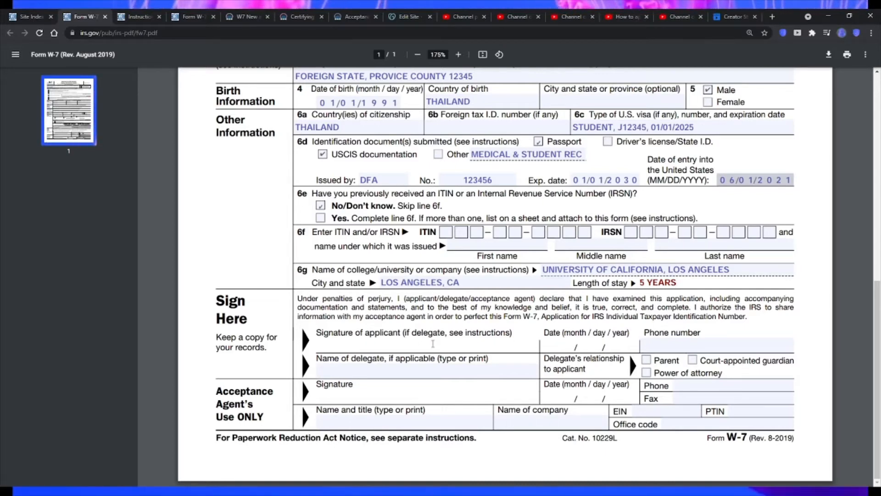
- Enter the applicant's phone number in the Sign Here section
{"action": "left_click", "coordinate": [656, 345]}
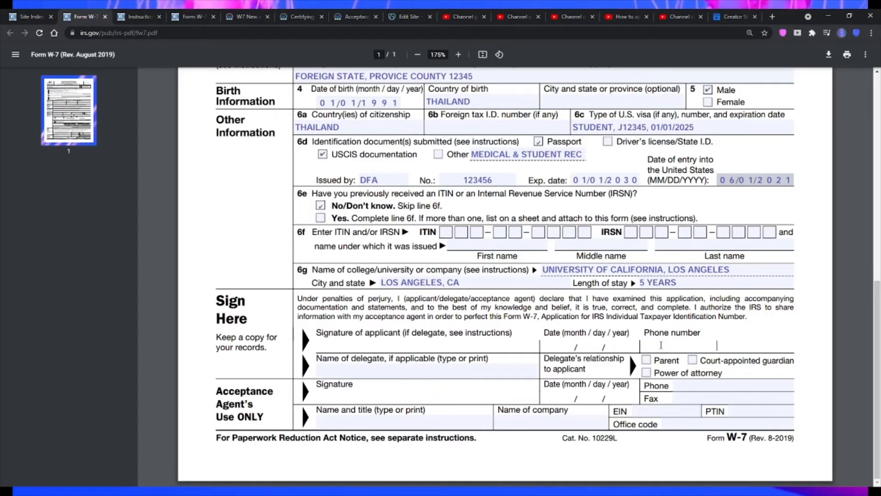
{"action": "type", "text": "999-"}
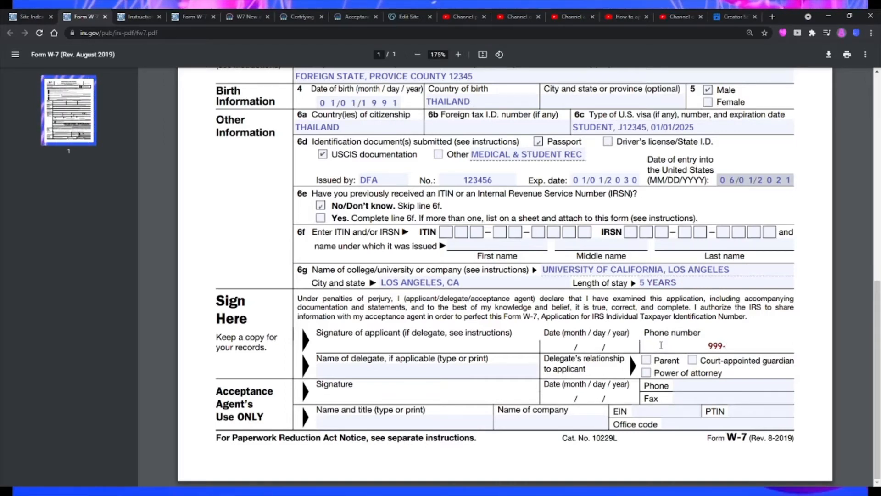
{"action": "type", "text": "999-9999"}
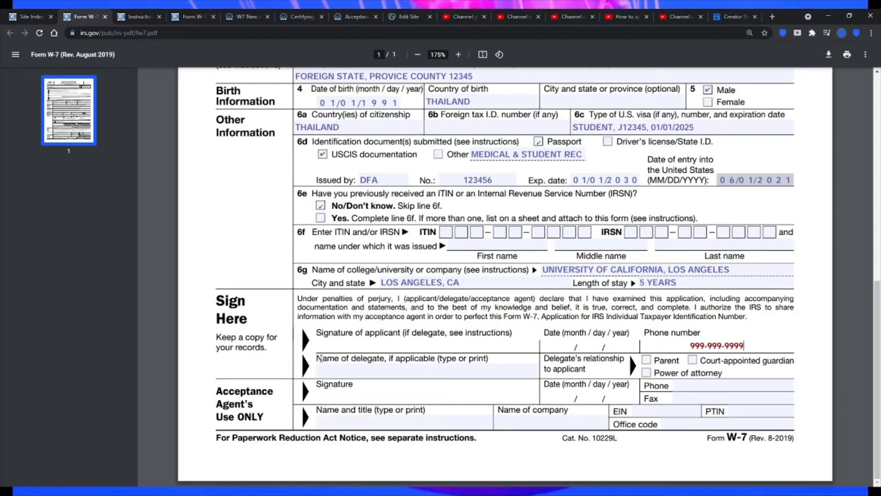
- Examine the delegate name line and the relationship options Parent, Court-appointed guardian and Power of attorney in the Sign Here section
{"action": "left_click_drag", "start_coordinate": [318, 358], "coordinate": [340, 359]}
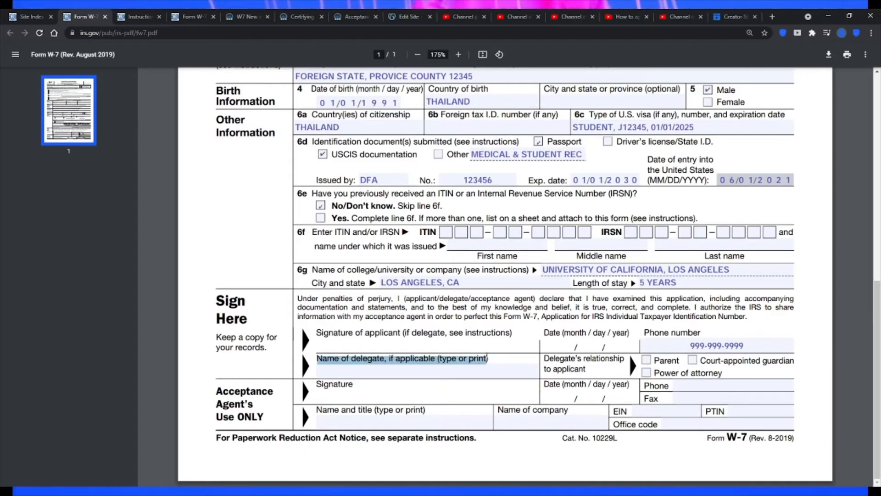
{"action": "left_click", "coordinate": [574, 365]}
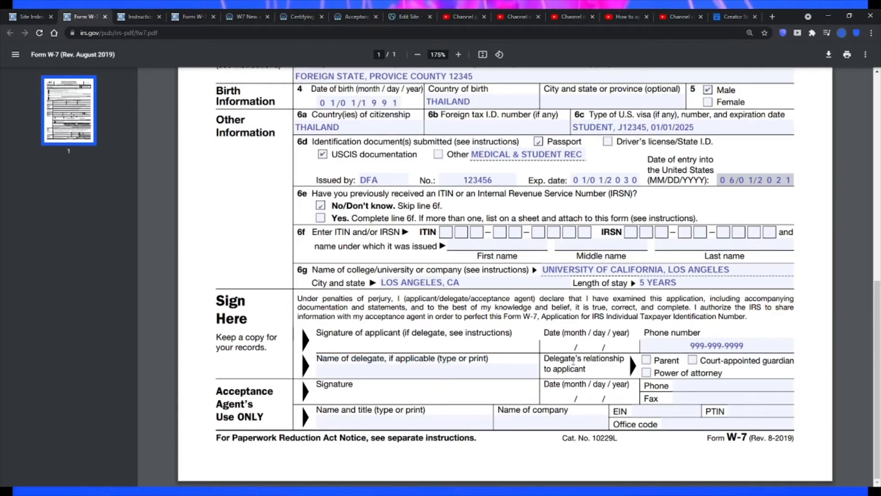
{"action": "left_click_drag", "start_coordinate": [723, 373], "coordinate": [678, 373]}
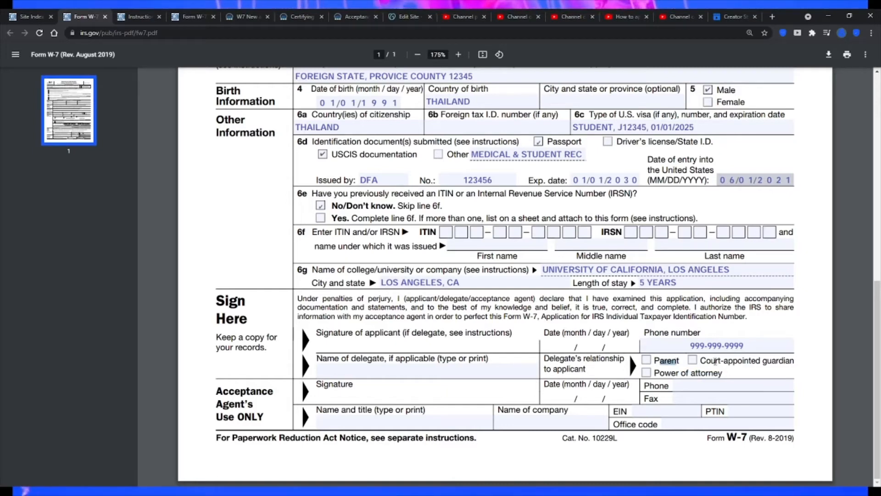
{"action": "left_click_drag", "start_coordinate": [715, 361], "coordinate": [737, 361]}
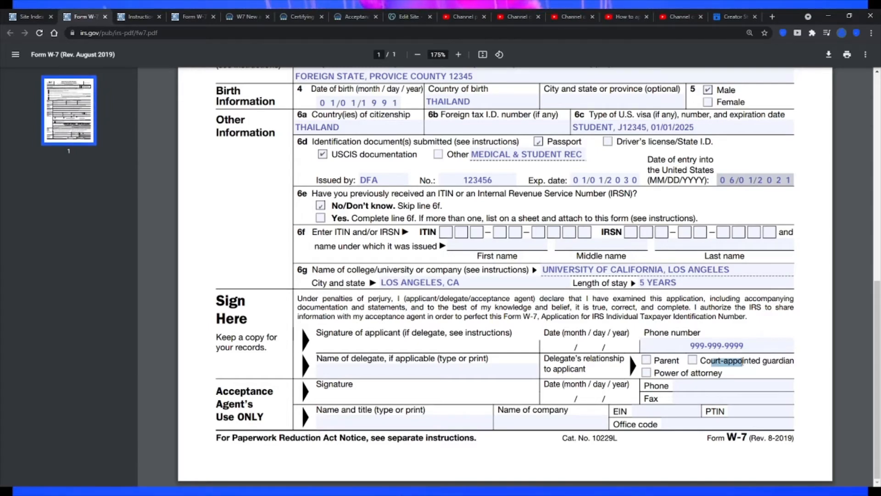
{"action": "left_click_drag", "start_coordinate": [743, 362], "coordinate": [682, 373]}
{"action": "left_click", "coordinate": [730, 373]}
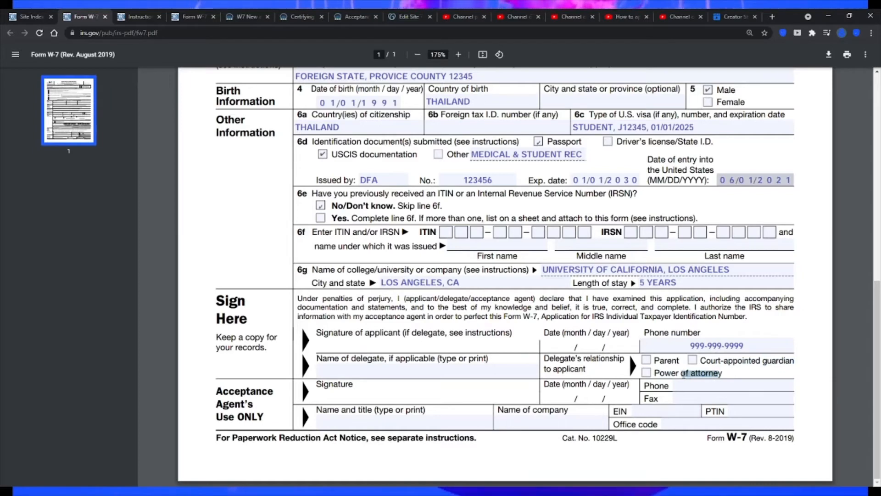
{"action": "left_click", "coordinate": [584, 363]}
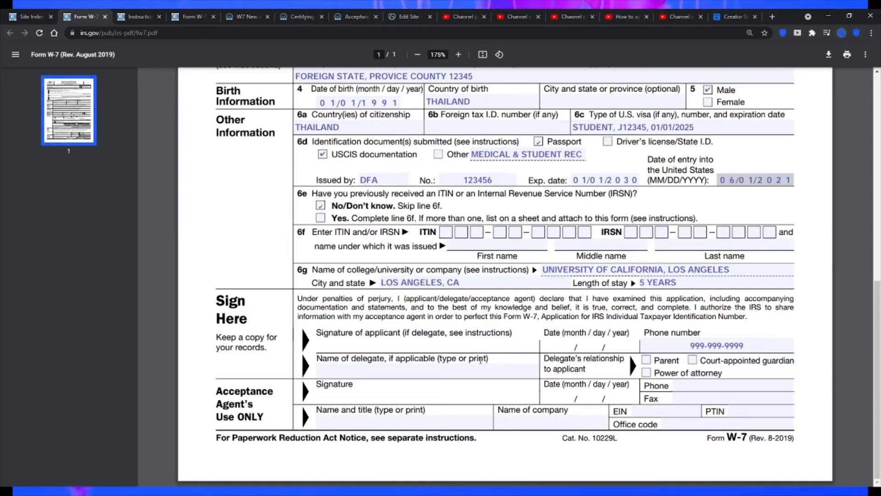
{"action": "left_click_drag", "start_coordinate": [492, 359], "coordinate": [318, 360]}
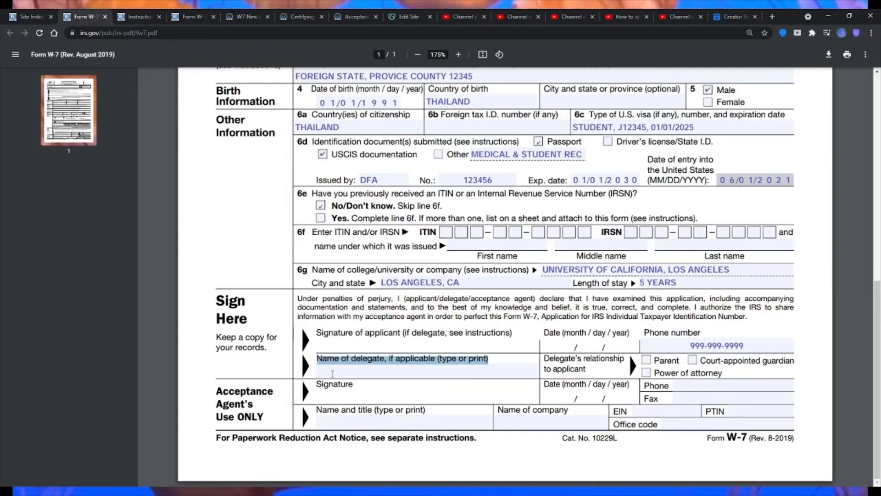
{"action": "left_click", "coordinate": [333, 374]}
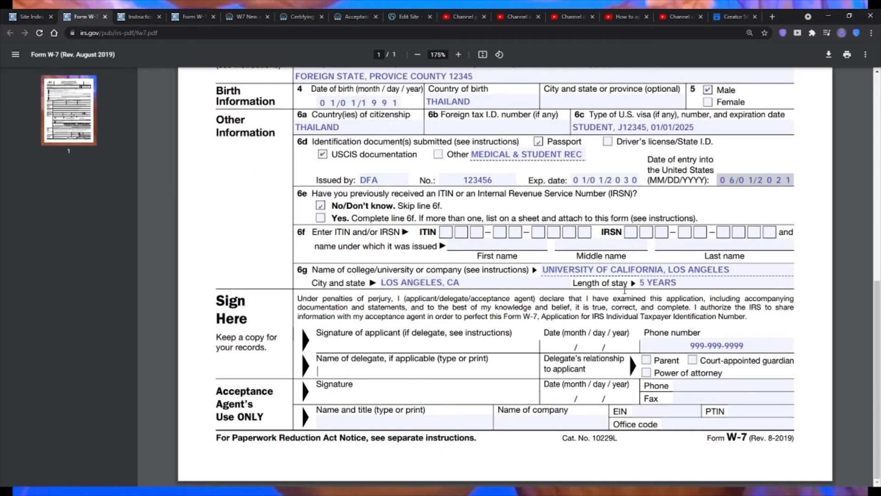
- Review the completed Form W-7 entries from the submission reasons through the signature section
{"action": "scroll", "coordinate": [622, 290], "scroll_direction": "up", "scroll_amount": 3}
{"action": "scroll", "coordinate": [623, 290], "scroll_direction": "up", "scroll_amount": 3}
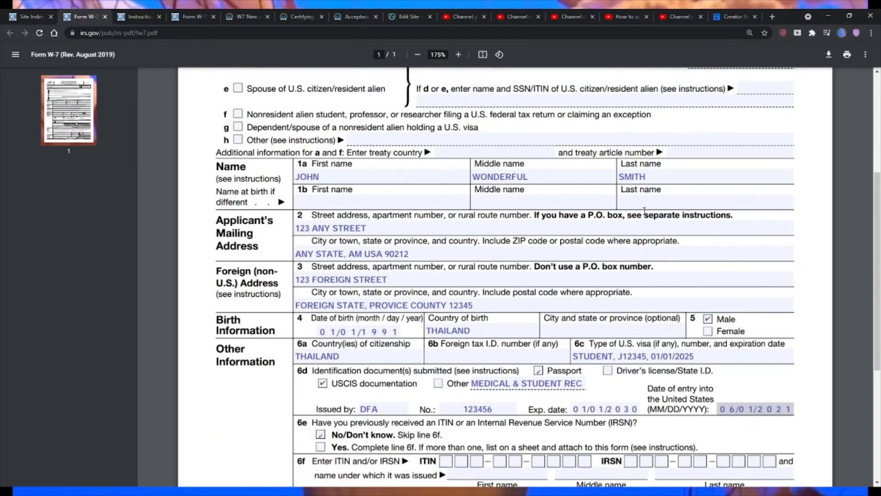
{"action": "scroll", "coordinate": [723, 324], "scroll_direction": "down", "scroll_amount": 5}
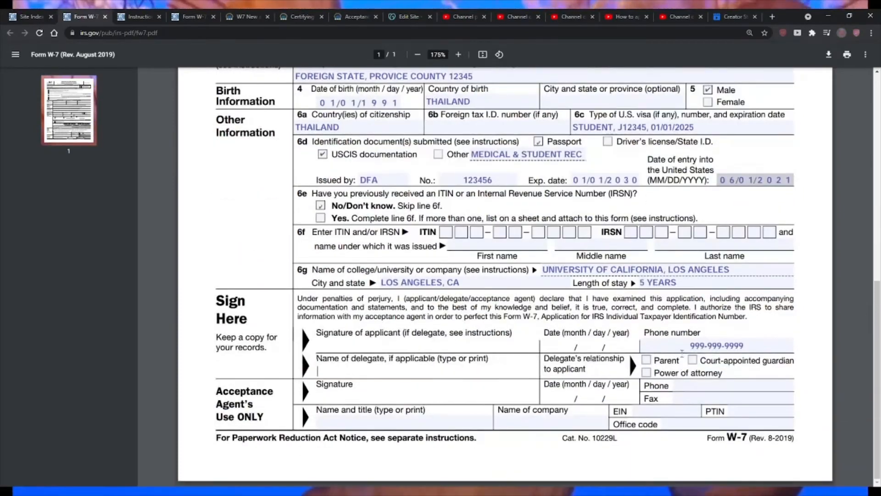
{"action": "left_click", "coordinate": [365, 374]}
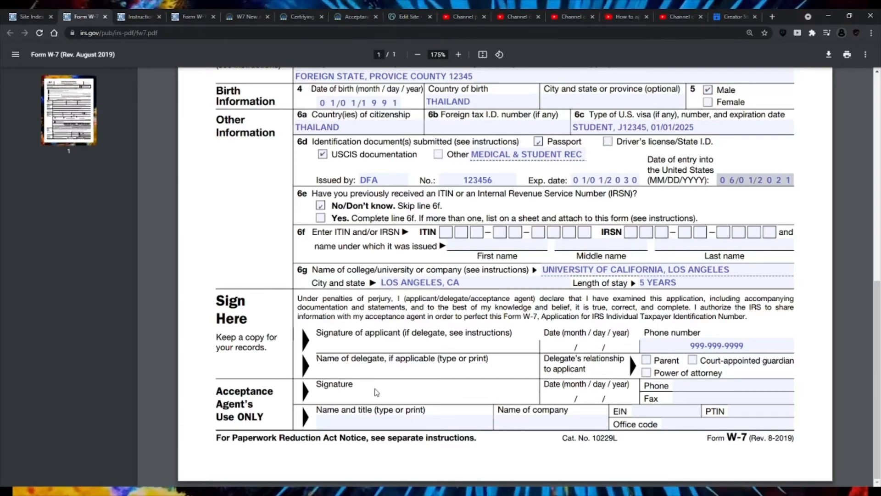
{"action": "scroll", "coordinate": [363, 282], "scroll_direction": "up", "scroll_amount": 7}
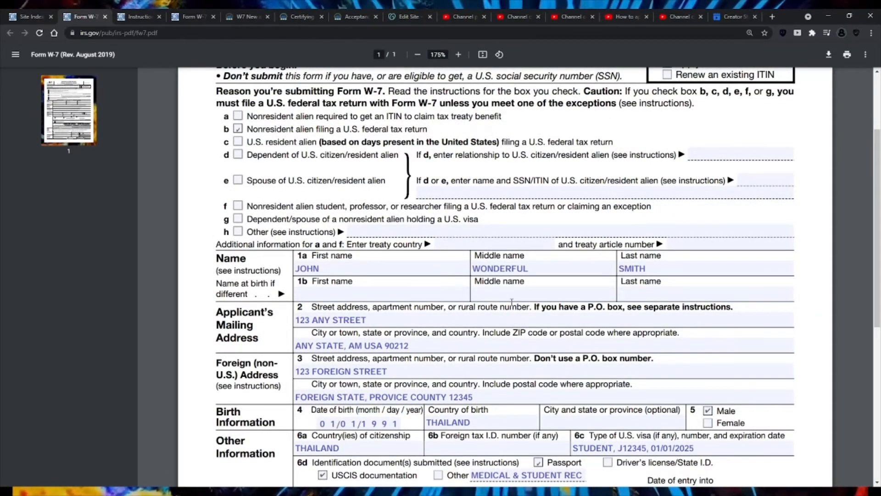
{"action": "scroll", "coordinate": [509, 298], "scroll_direction": "down", "scroll_amount": 3}
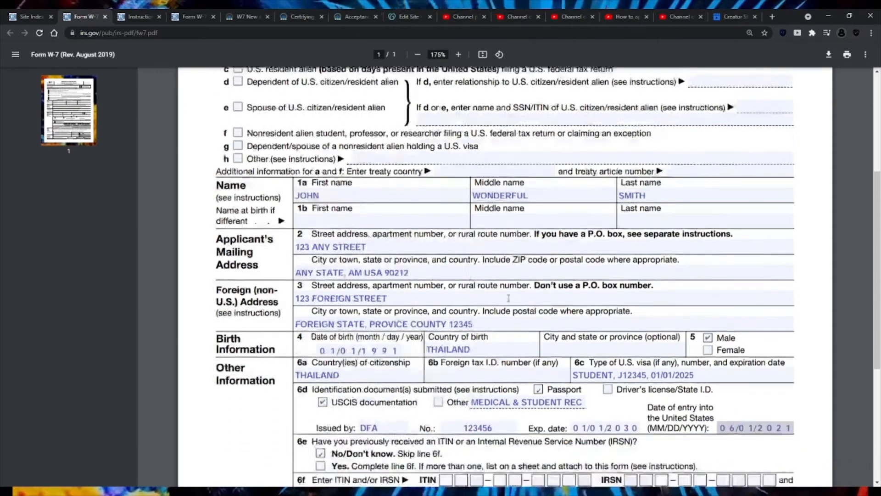
{"action": "scroll", "coordinate": [508, 298], "scroll_direction": "down", "scroll_amount": 2}
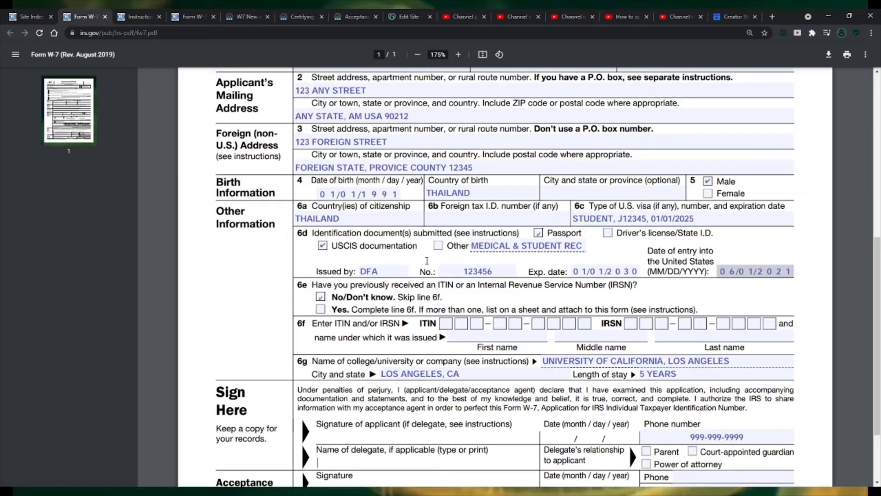
{"action": "scroll", "coordinate": [427, 260], "scroll_direction": "down", "scroll_amount": 2}
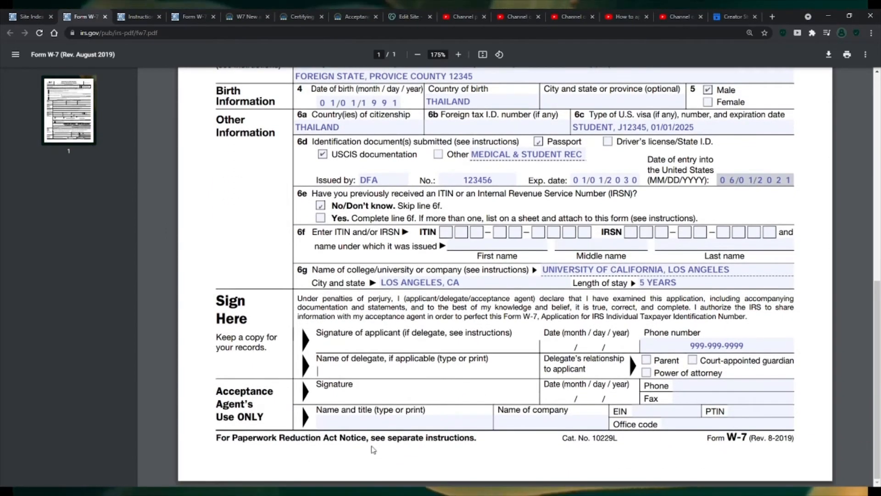
- Go through the phone, fax, name and title, company and EIN fields of the Acceptance Agent's section without filling them in
{"action": "left_click", "coordinate": [695, 385]}
{"action": "left_click", "coordinate": [696, 399]}
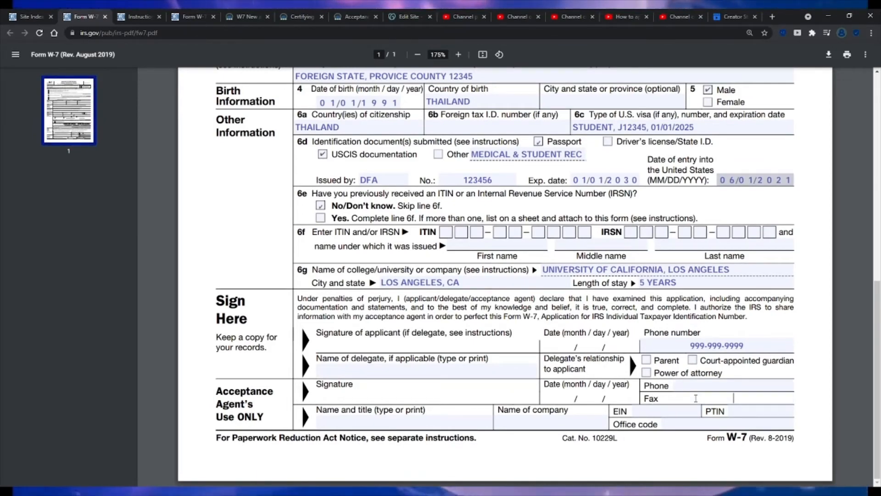
{"action": "left_click", "coordinate": [394, 427]}
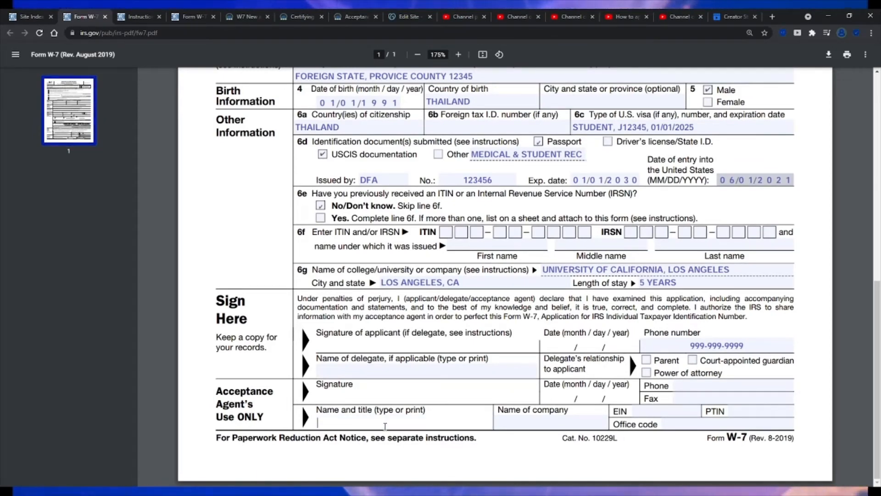
{"action": "left_click", "coordinate": [534, 424]}
{"action": "left_click", "coordinate": [656, 411]}
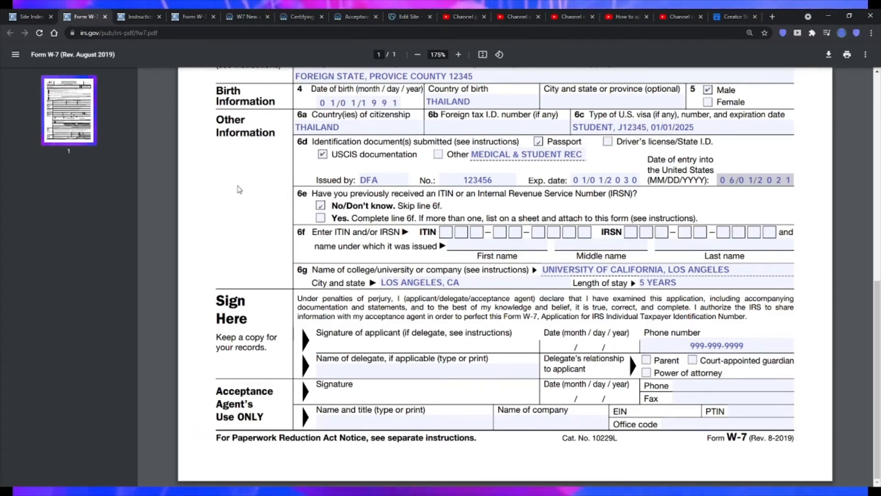
- Check the "Acceptance Agent's Use ONLY" paragraph in the Form W-7 instructions, and return to the form
{"action": "left_click", "coordinate": [140, 18]}
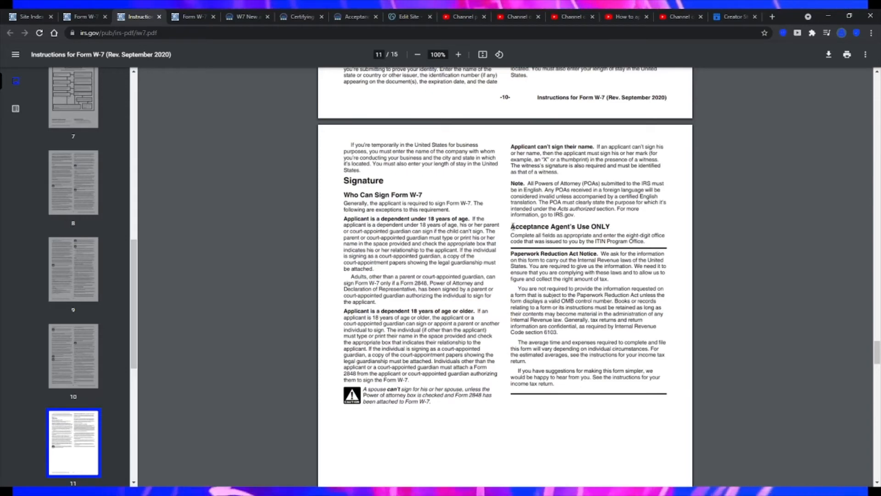
{"action": "left_click_drag", "start_coordinate": [514, 227], "coordinate": [597, 228]}
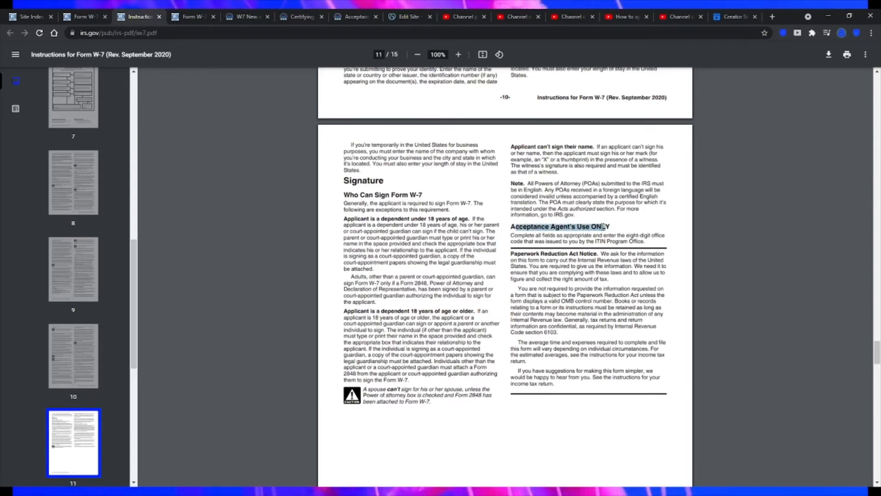
{"action": "left_click", "coordinate": [604, 227]}
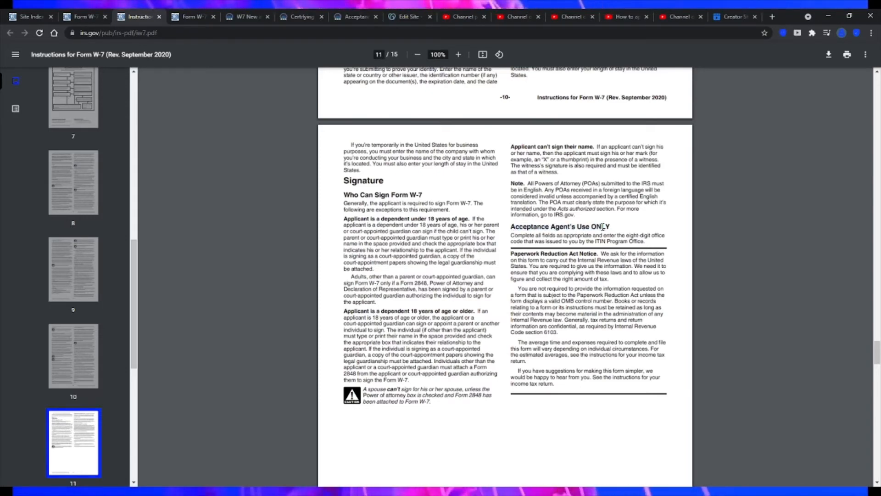
{"action": "left_click", "coordinate": [84, 18]}
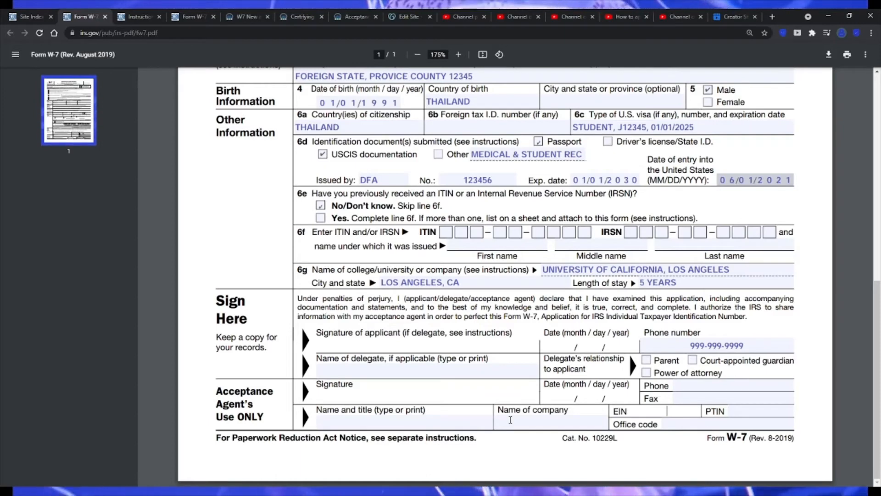
- Look through the Form W-7 instructions from the Signature section on page 11 to the Exceptions Tables on page 12
{"action": "left_click", "coordinate": [139, 17]}
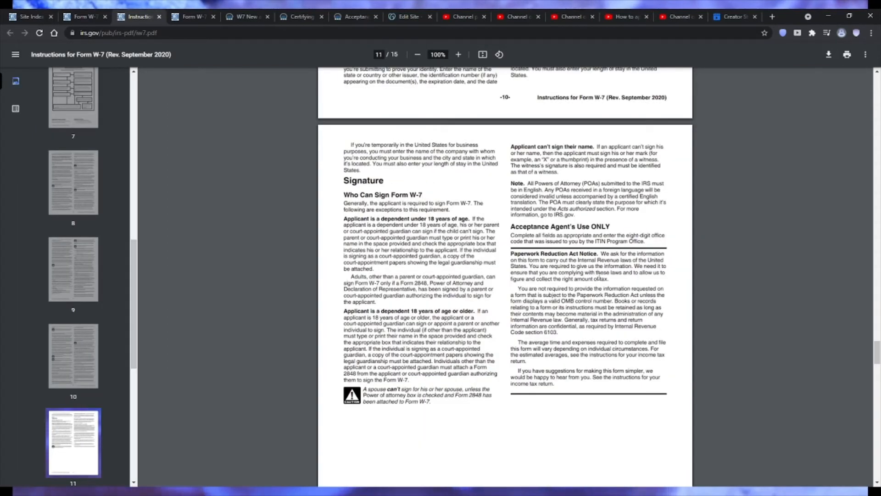
{"action": "scroll", "coordinate": [617, 309], "scroll_direction": "down", "scroll_amount": 2}
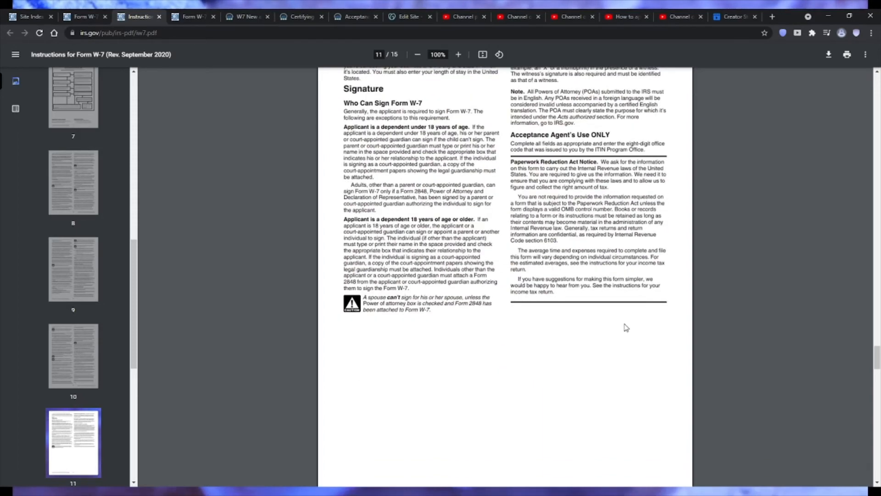
{"action": "scroll", "coordinate": [625, 327], "scroll_direction": "down", "scroll_amount": 5}
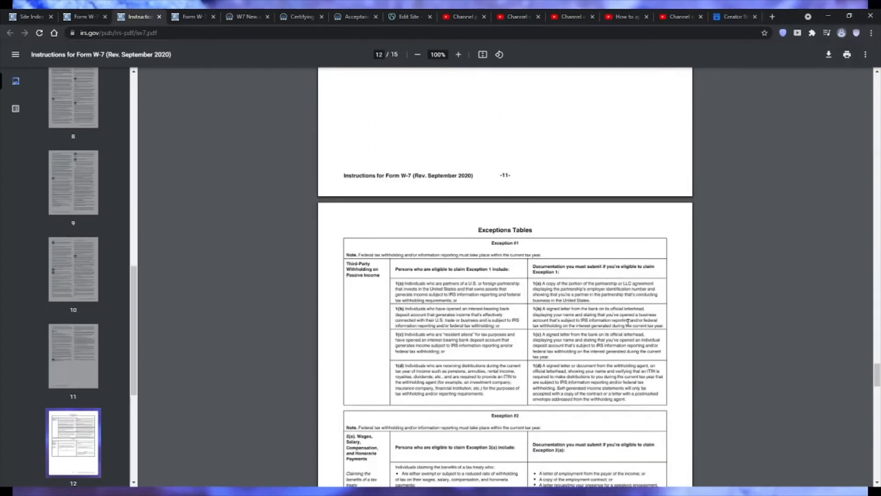
{"action": "scroll", "coordinate": [580, 319], "scroll_direction": "down", "scroll_amount": 3}
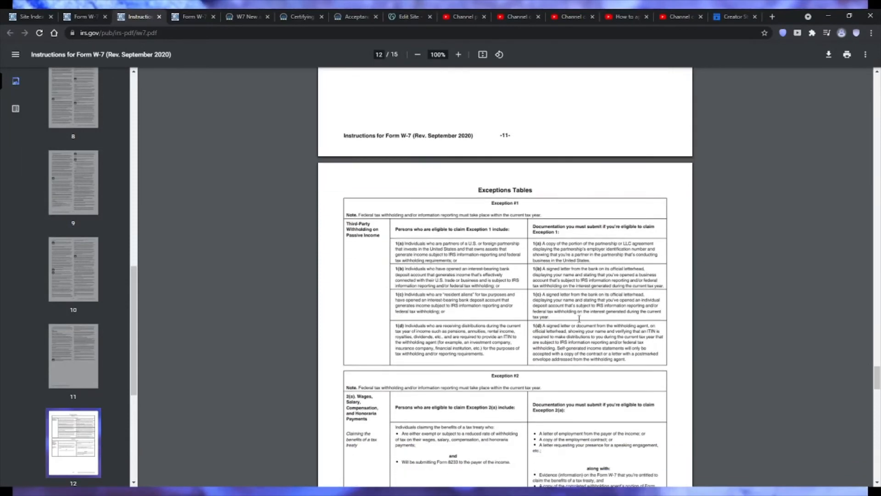
{"action": "scroll", "coordinate": [64, 175], "scroll_direction": "up", "scroll_amount": 13}
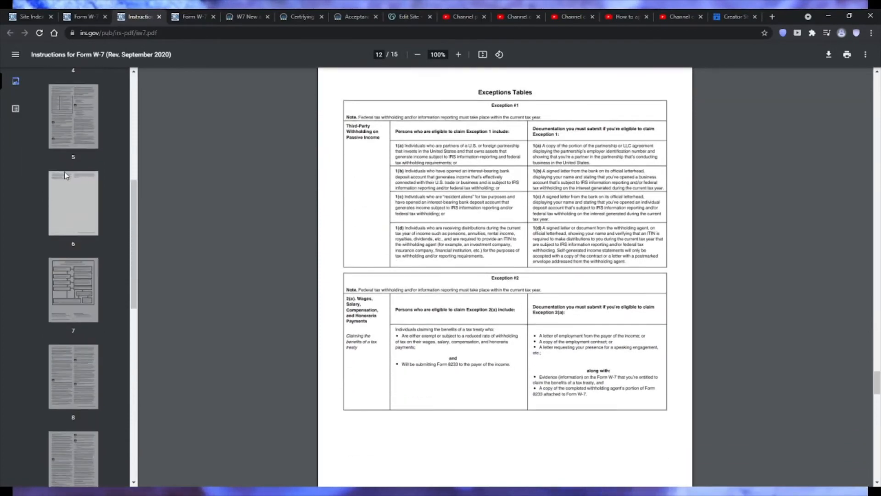
- Go to page 1 of the Form W-7 instructions and highlight the document title
{"action": "left_click", "coordinate": [65, 116]}
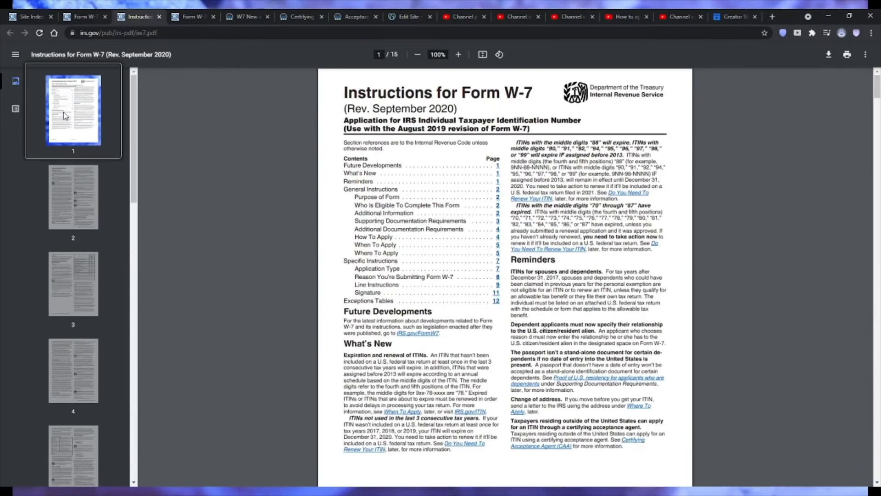
{"action": "left_click_drag", "start_coordinate": [346, 92], "coordinate": [533, 94]}
{"action": "left_click", "coordinate": [410, 152]}
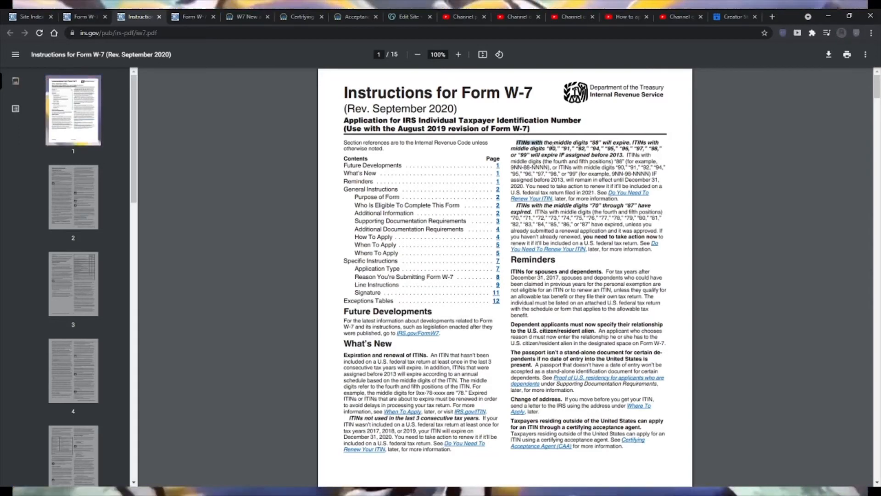
- Read the page 1 notes on the expiration of ITINs with middle digits "88", "90" to "99" and "70" through "87"
{"action": "left_click_drag", "start_coordinate": [516, 143], "coordinate": [625, 155]}
{"action": "left_click_drag", "start_coordinate": [655, 167], "coordinate": [654, 202]}
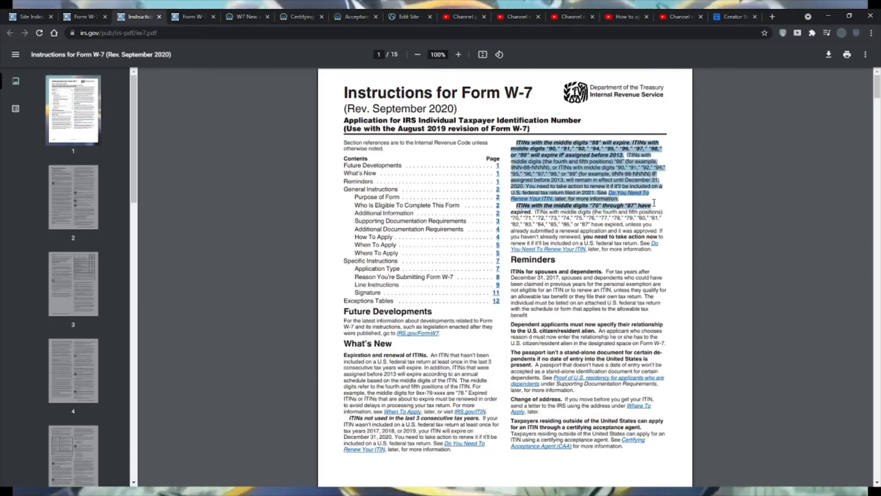
{"action": "left_click", "coordinate": [596, 219]}
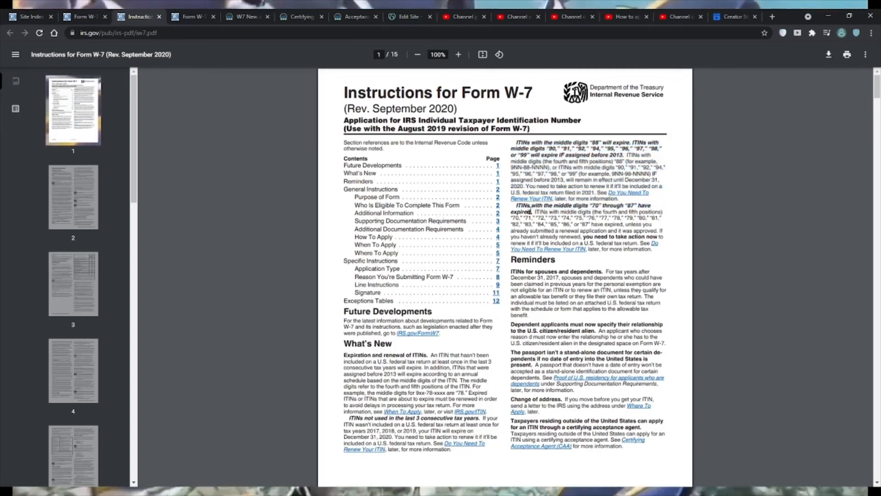
{"action": "left_click_drag", "start_coordinate": [532, 212], "coordinate": [640, 251]}
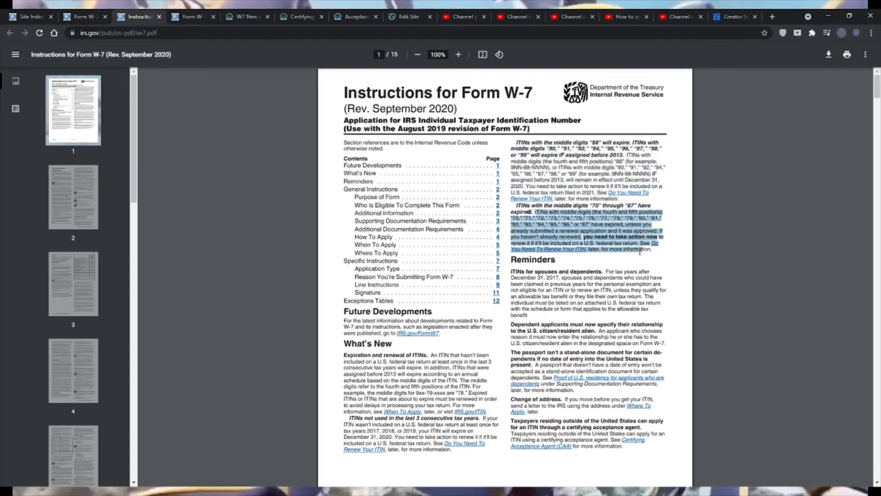
- Go to the Supporting Documentation Requirements section on page 3 of the Form W-7 instructions and enlarge the view to 175%
{"action": "left_click", "coordinate": [416, 264]}
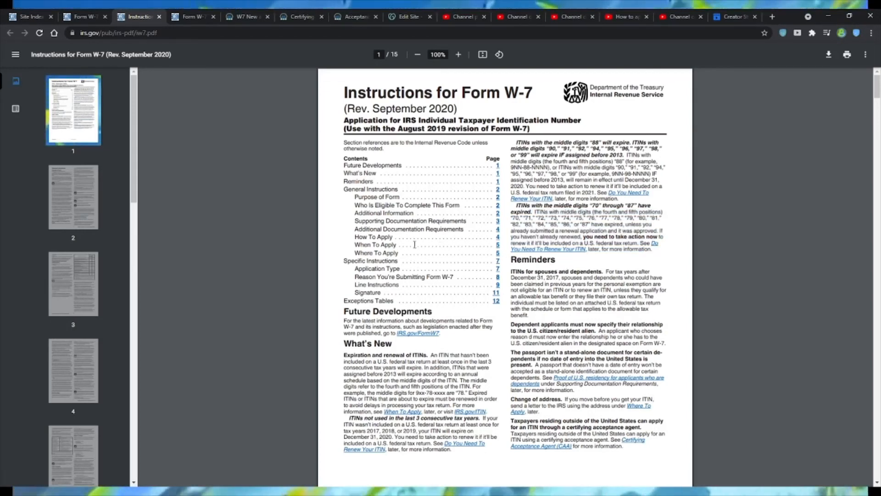
{"action": "left_click", "coordinate": [499, 224]}
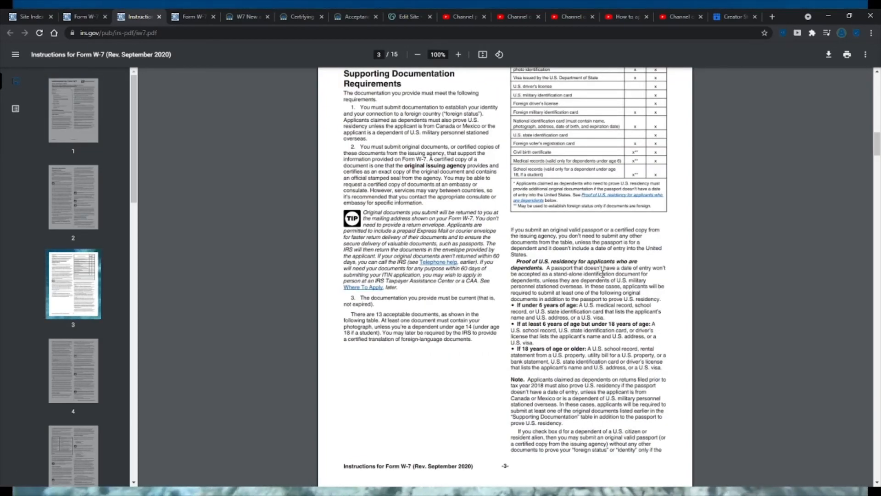
{"action": "scroll", "coordinate": [604, 278], "scroll_direction": "up", "scroll_amount": 1}
{"action": "scroll", "coordinate": [604, 277], "scroll_direction": "up", "scroll_amount": 2}
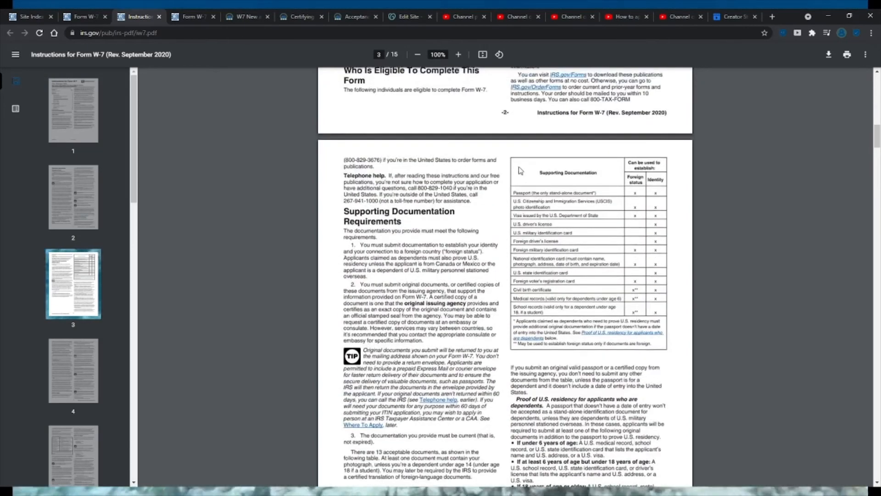
{"action": "left_click", "coordinate": [460, 59]}
{"action": "left_click", "coordinate": [460, 59]}
{"action": "left_click", "coordinate": [461, 59]}
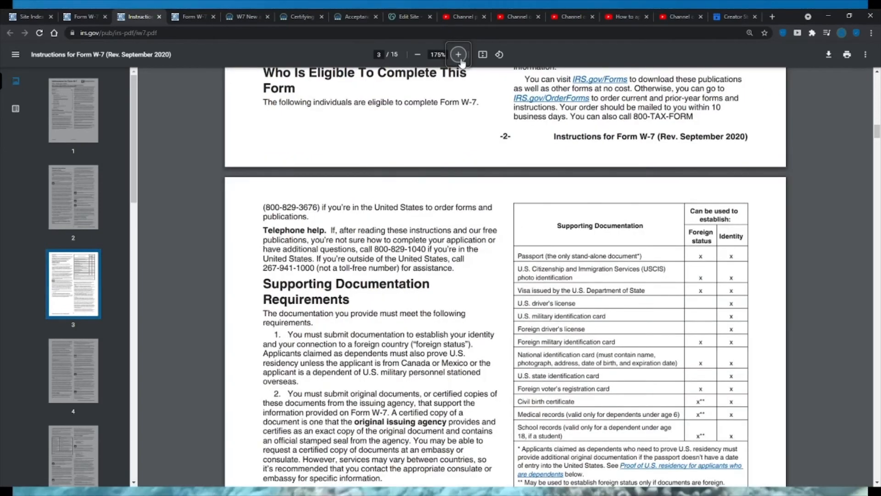
- Read Supporting Documentation Requirements 1 and 2, highlighting the passages on establishing identity and foreign connection and on original documents or certified copies
{"action": "scroll", "coordinate": [665, 276], "scroll_direction": "down", "scroll_amount": 4}
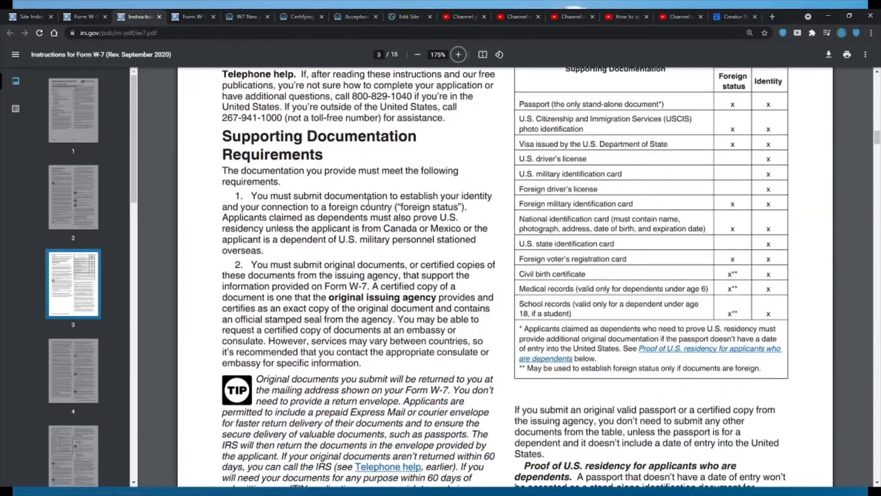
{"action": "left_click_drag", "start_coordinate": [359, 197], "coordinate": [350, 219]}
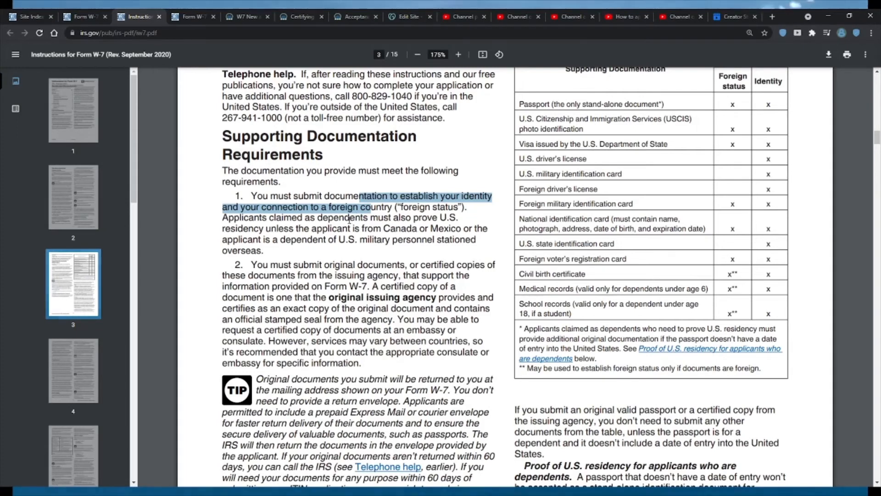
{"action": "left_click", "coordinate": [349, 220]}
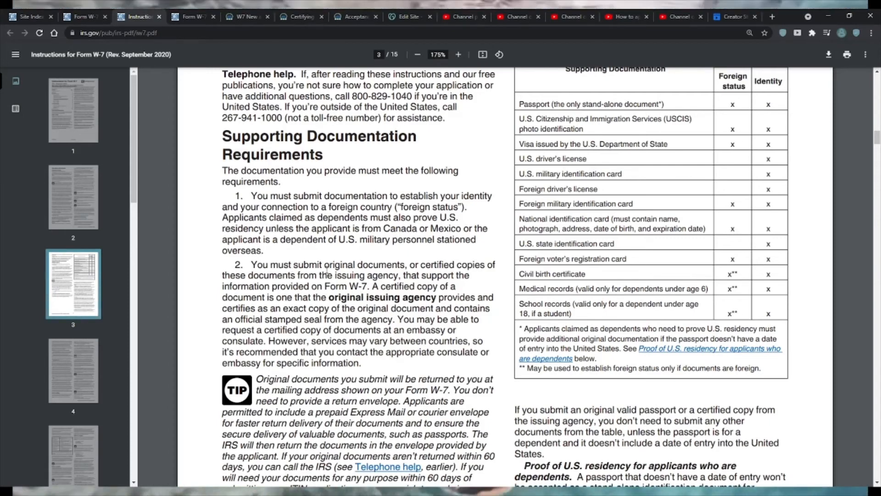
{"action": "left_click_drag", "start_coordinate": [252, 265], "coordinate": [338, 288]}
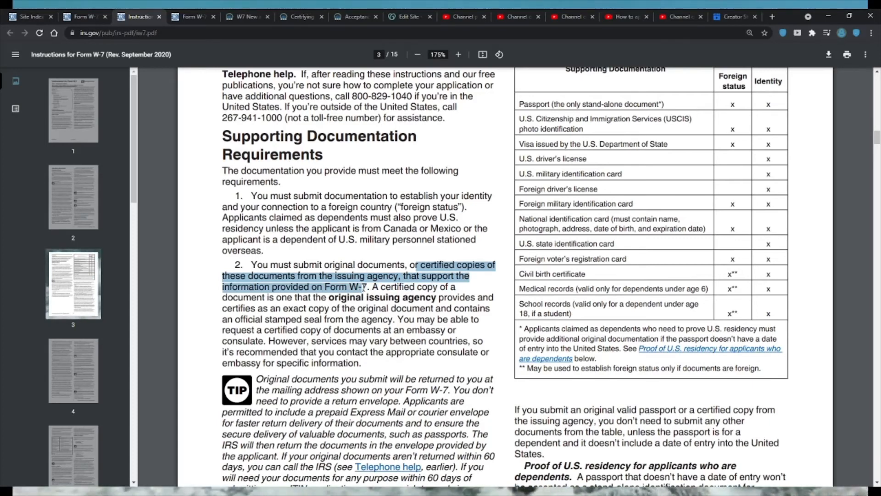
{"action": "left_click", "coordinate": [439, 282]}
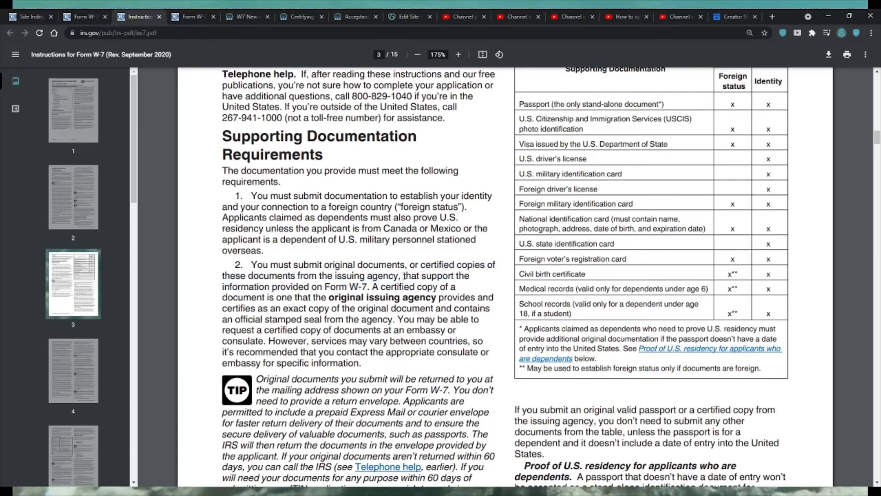
{"action": "left_click_drag", "start_coordinate": [423, 276], "coordinate": [469, 276]}
{"action": "left_click_drag", "start_coordinate": [404, 276], "coordinate": [367, 287]}
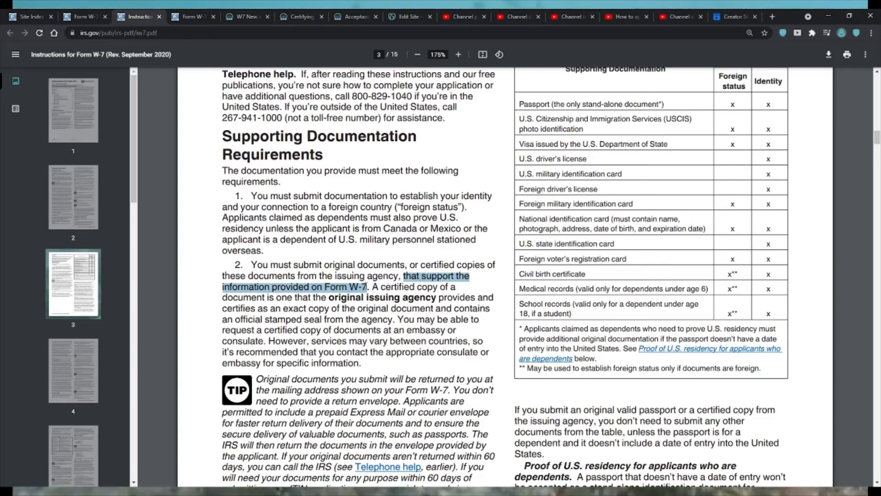
{"action": "left_click", "coordinate": [374, 298]}
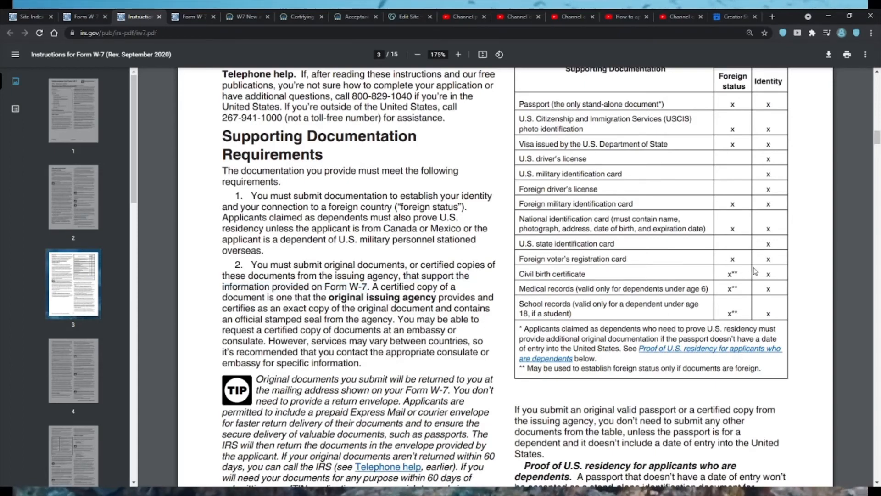
- Review the Supporting Documentation table, highlighting the rows for passport, USCIS photo identification and visa issued by the U.S. Department of State
{"action": "scroll", "coordinate": [647, 135], "scroll_direction": "up", "scroll_amount": 1}
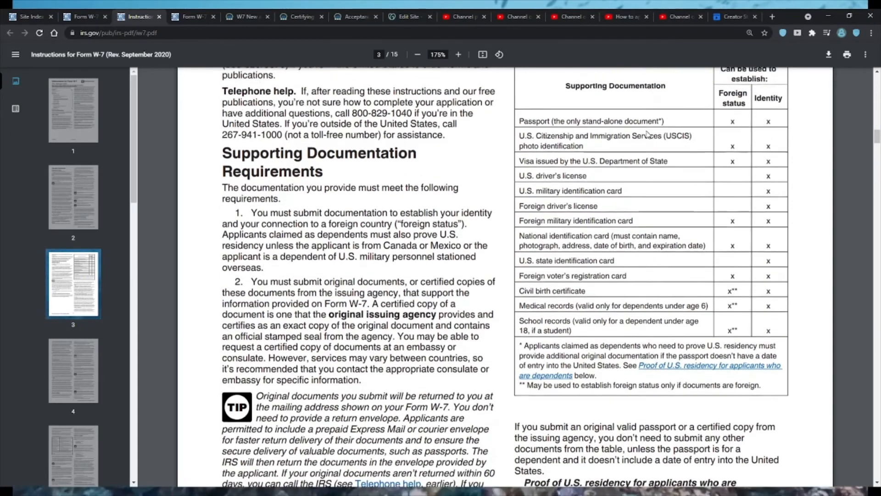
{"action": "scroll", "coordinate": [647, 134], "scroll_direction": "up", "scroll_amount": 1}
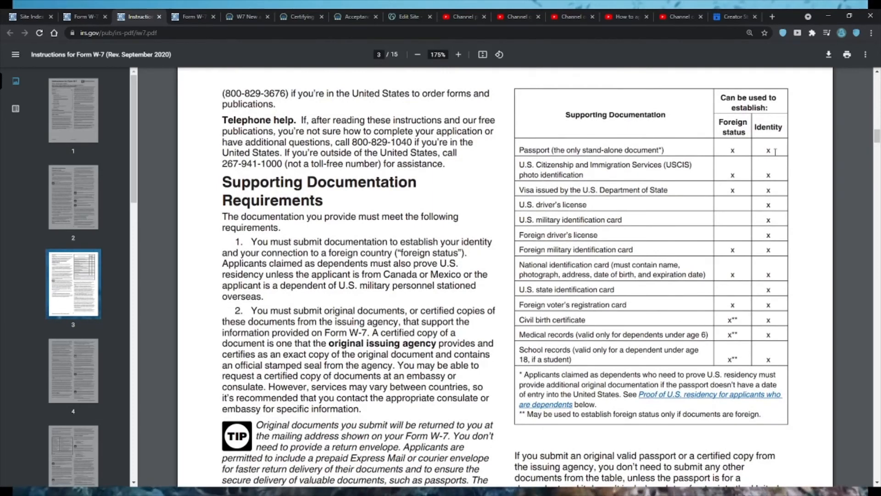
{"action": "left_click_drag", "start_coordinate": [707, 150], "coordinate": [551, 150]}
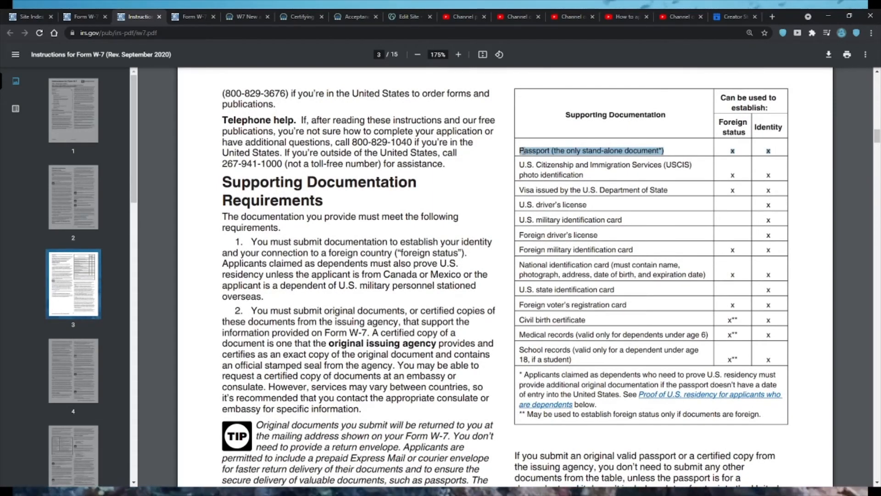
{"action": "left_click", "coordinate": [734, 170]}
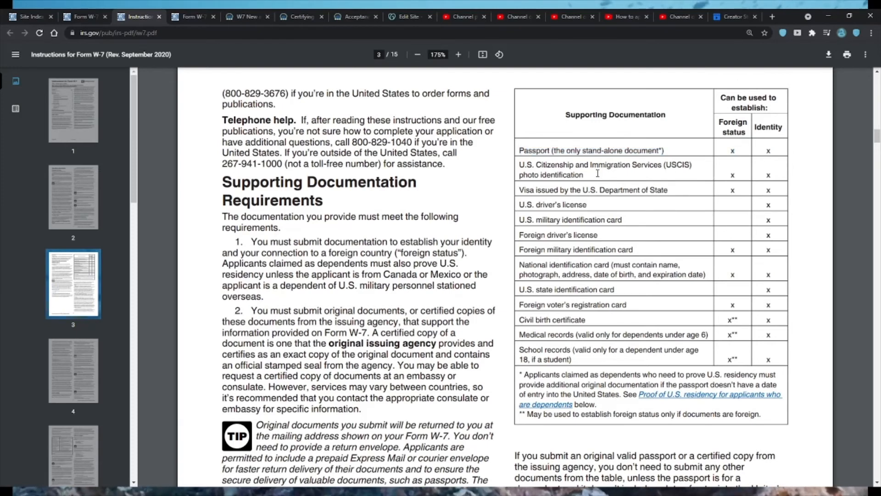
{"action": "left_click_drag", "start_coordinate": [591, 165], "coordinate": [565, 174]}
{"action": "left_click", "coordinate": [611, 174]}
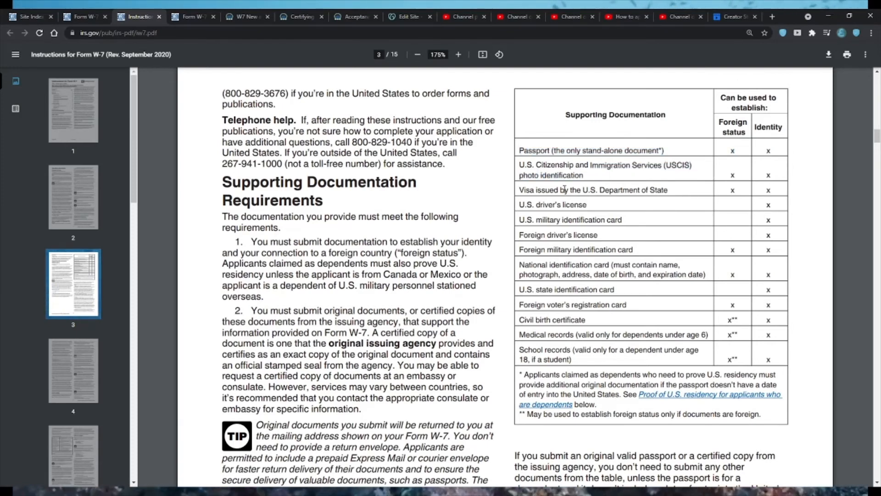
{"action": "left_click_drag", "start_coordinate": [565, 189], "coordinate": [644, 189]}
{"action": "left_click", "coordinate": [644, 189]}
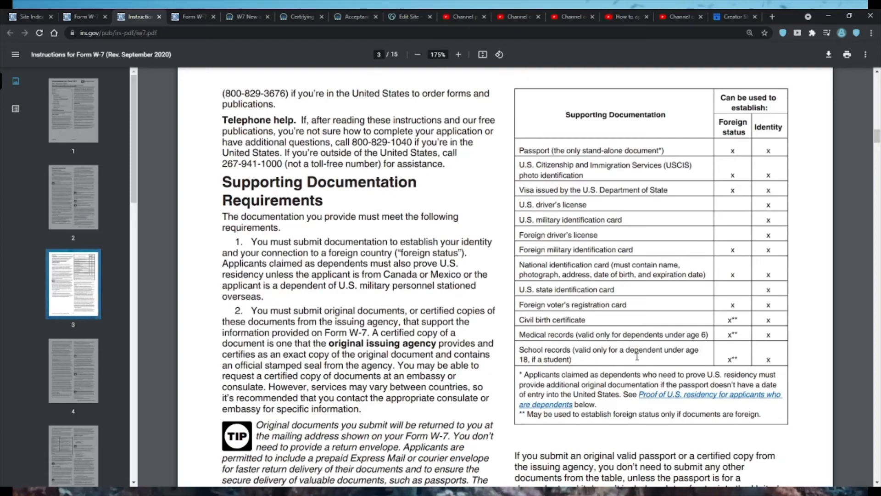
- Look through the proof of U.S. residency rules and Additional Documentation Requirements, and go to page 5 of the instructions
{"action": "scroll", "coordinate": [637, 356], "scroll_direction": "down", "scroll_amount": 6}
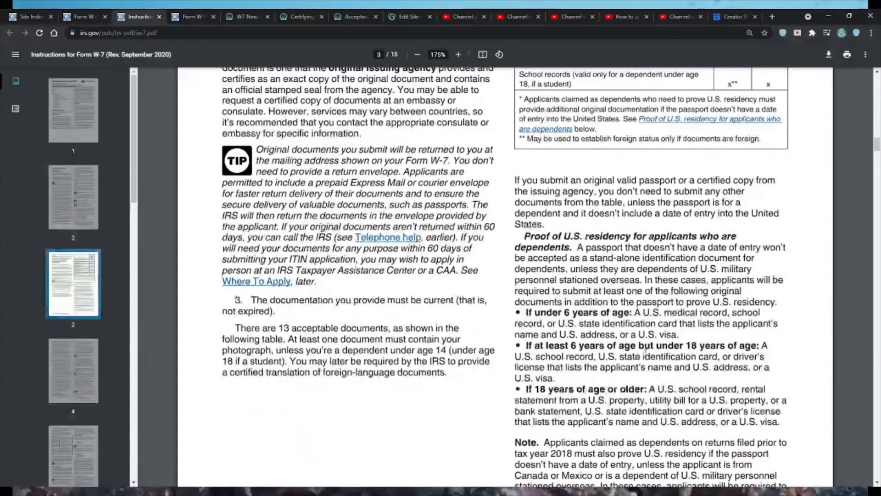
{"action": "scroll", "coordinate": [660, 357], "scroll_direction": "down", "scroll_amount": 7}
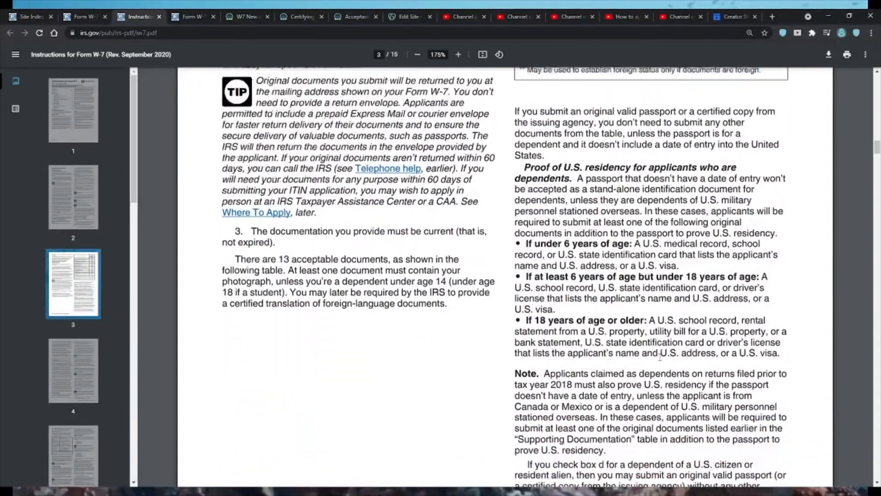
{"action": "scroll", "coordinate": [661, 357], "scroll_direction": "down", "scroll_amount": 5}
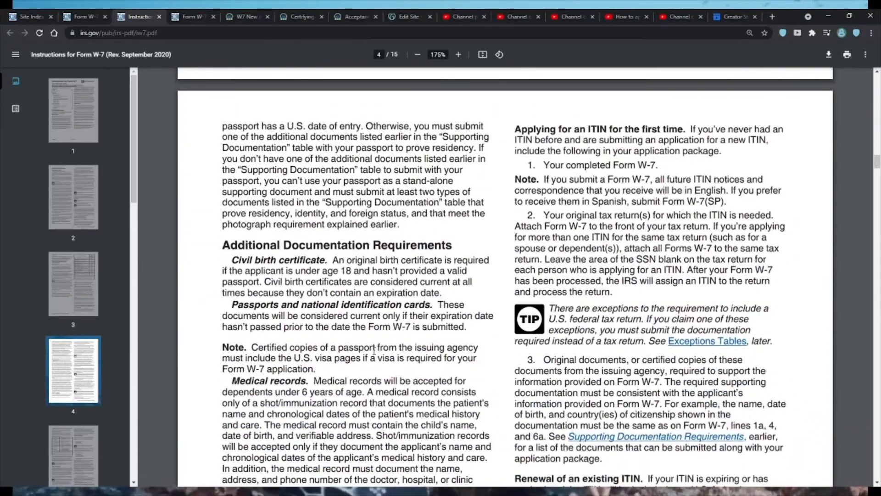
{"action": "scroll", "coordinate": [98, 439], "scroll_direction": "down", "scroll_amount": 4}
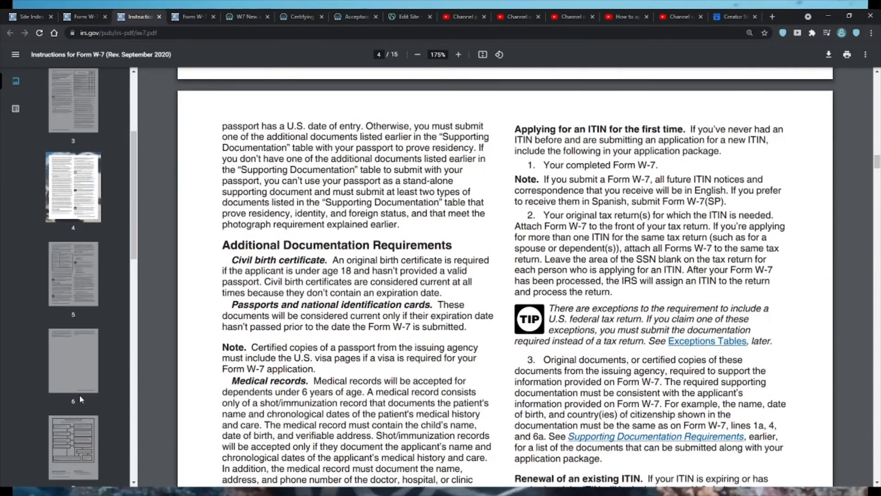
{"action": "left_click", "coordinate": [78, 293]}
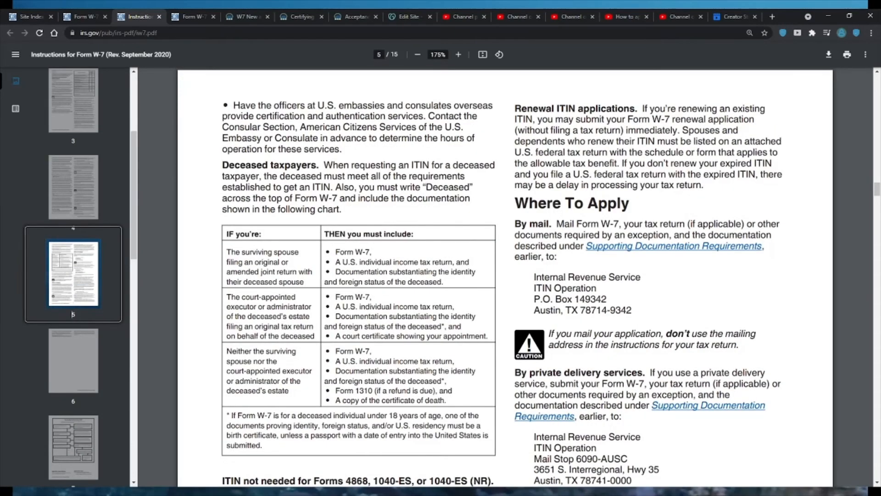